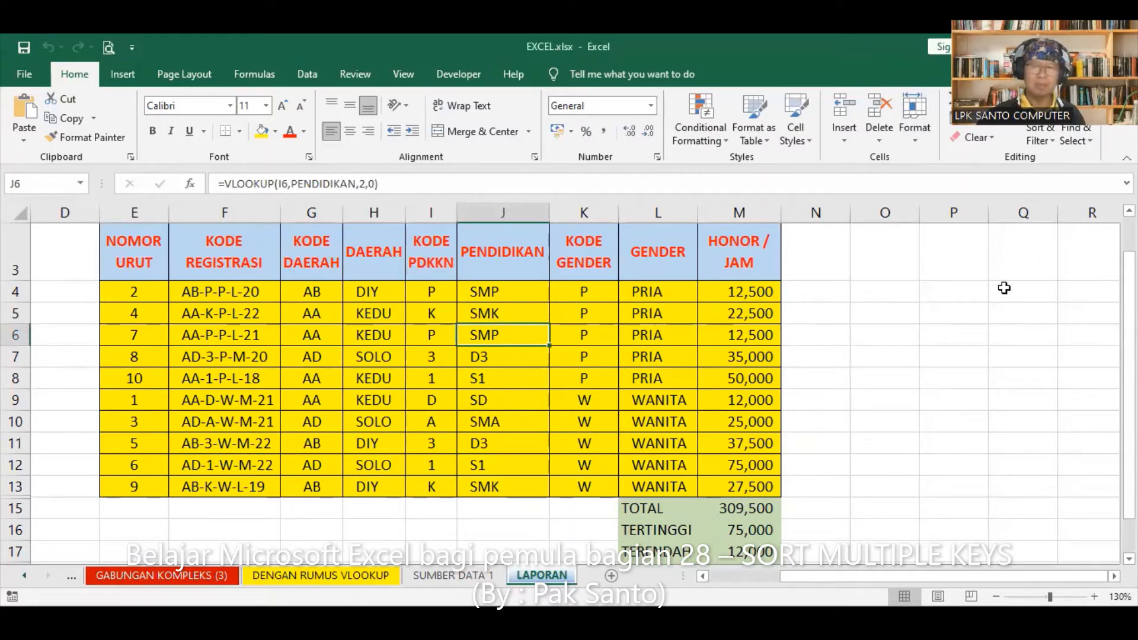
Sort the report table by the PENDIDIKAN column in ascending order (A to Z).
{"action": "left_click", "coordinate": [1047, 131]}
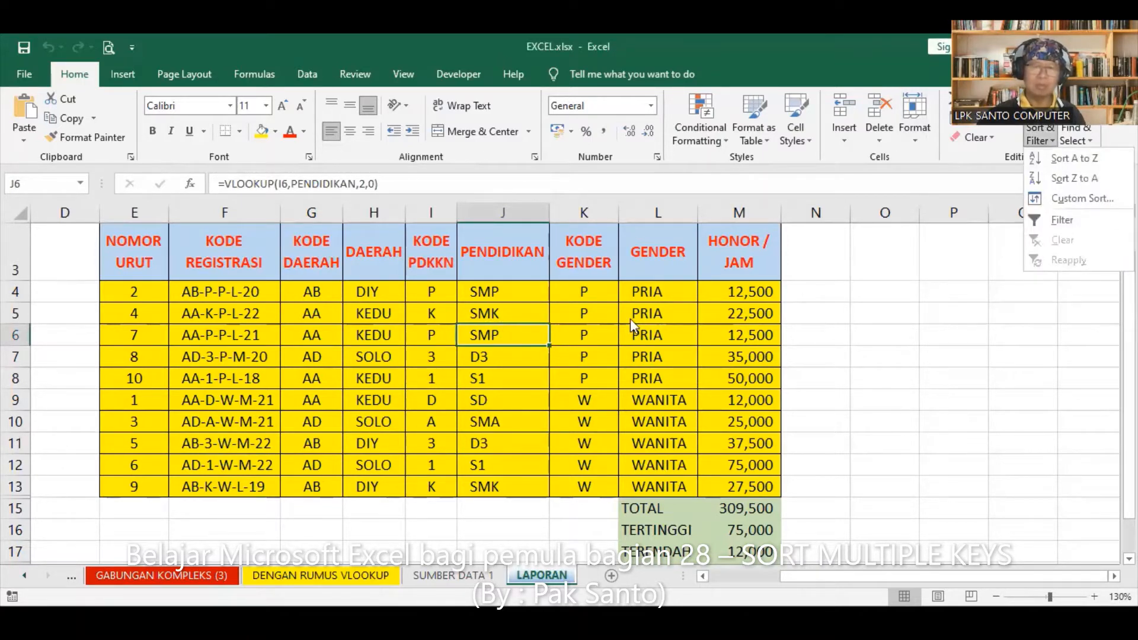
{"action": "left_click", "coordinate": [1071, 159]}
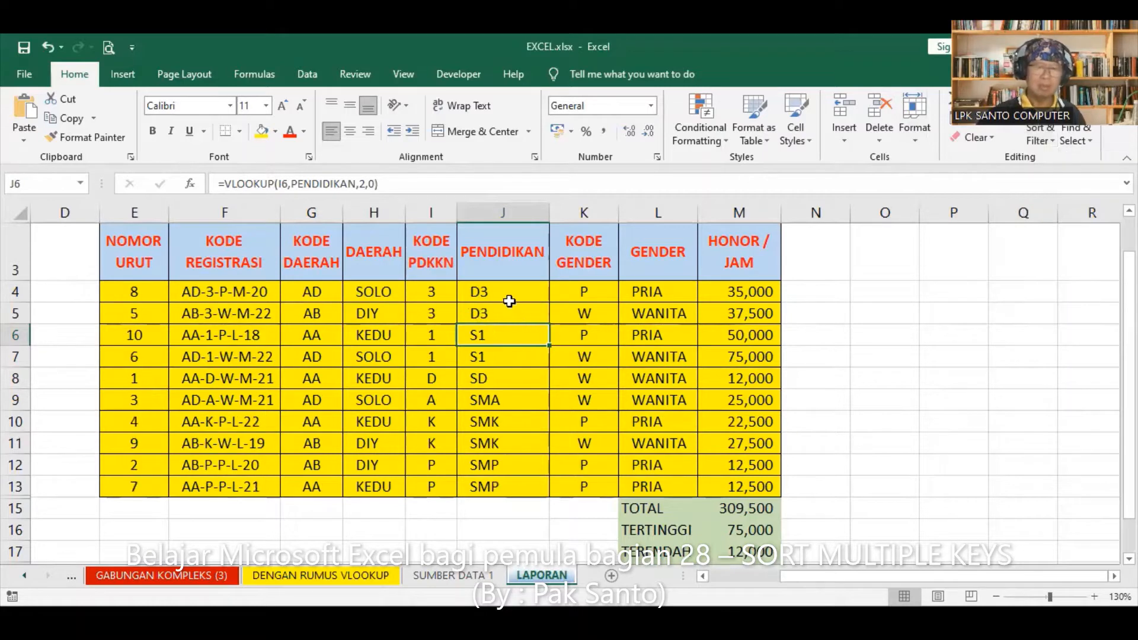
Examine how the GENDER values are ordered among rows that share the same PENDIDIKAN value.
{"action": "left_click", "coordinate": [506, 293]}
{"action": "left_click", "coordinate": [501, 316]}
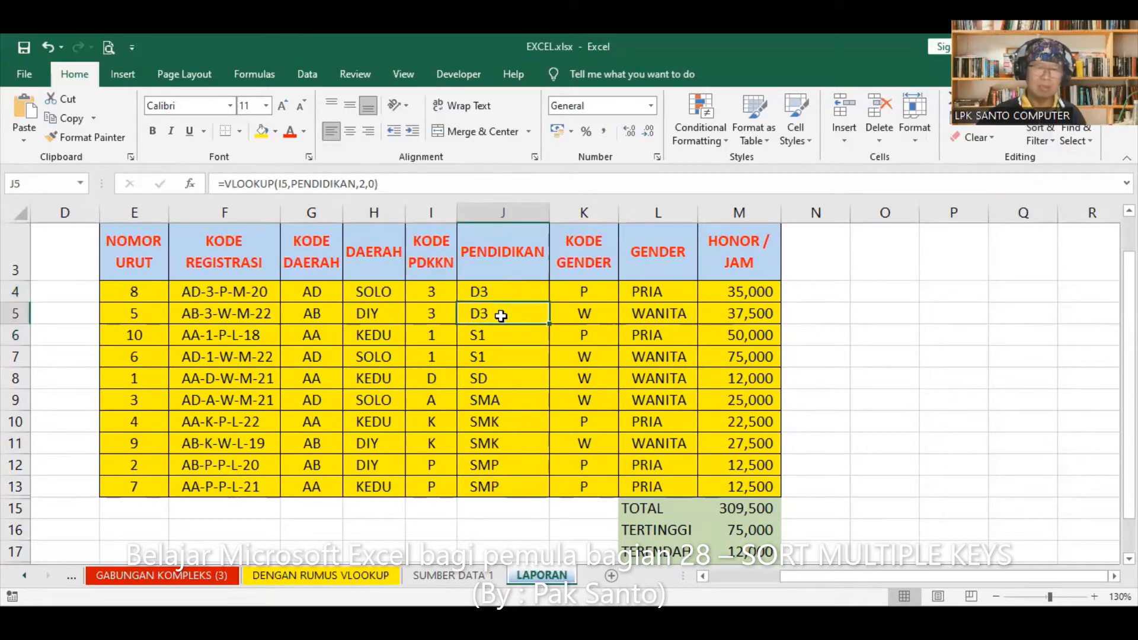
{"action": "left_click", "coordinate": [500, 294]}
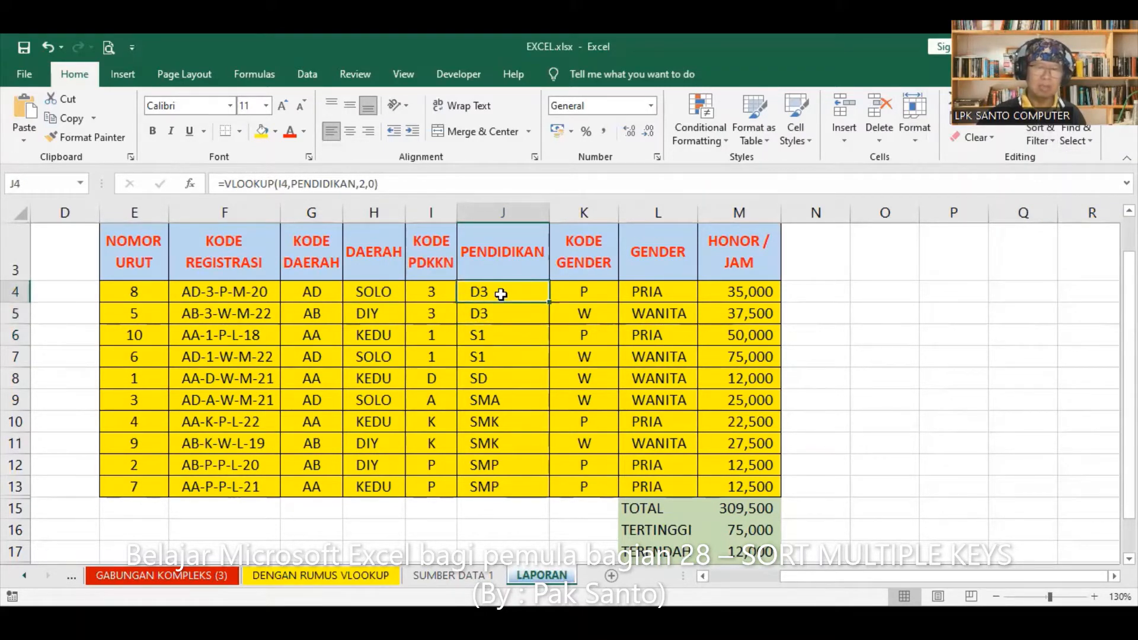
{"action": "left_click", "coordinate": [501, 316]}
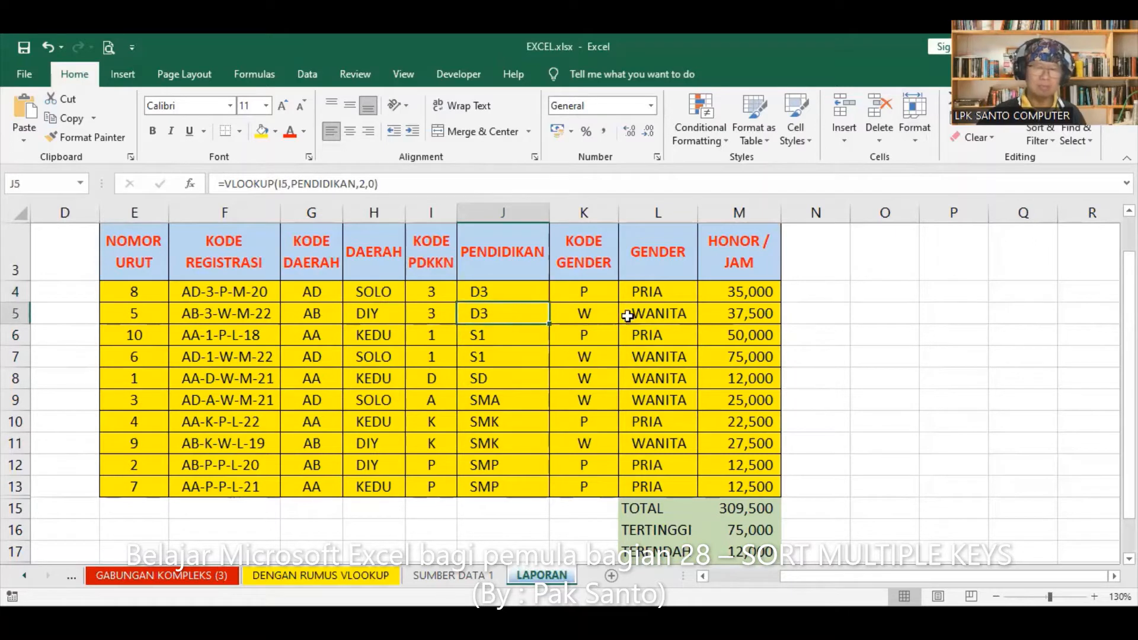
{"action": "left_click", "coordinate": [665, 292]}
{"action": "left_click", "coordinate": [661, 315]}
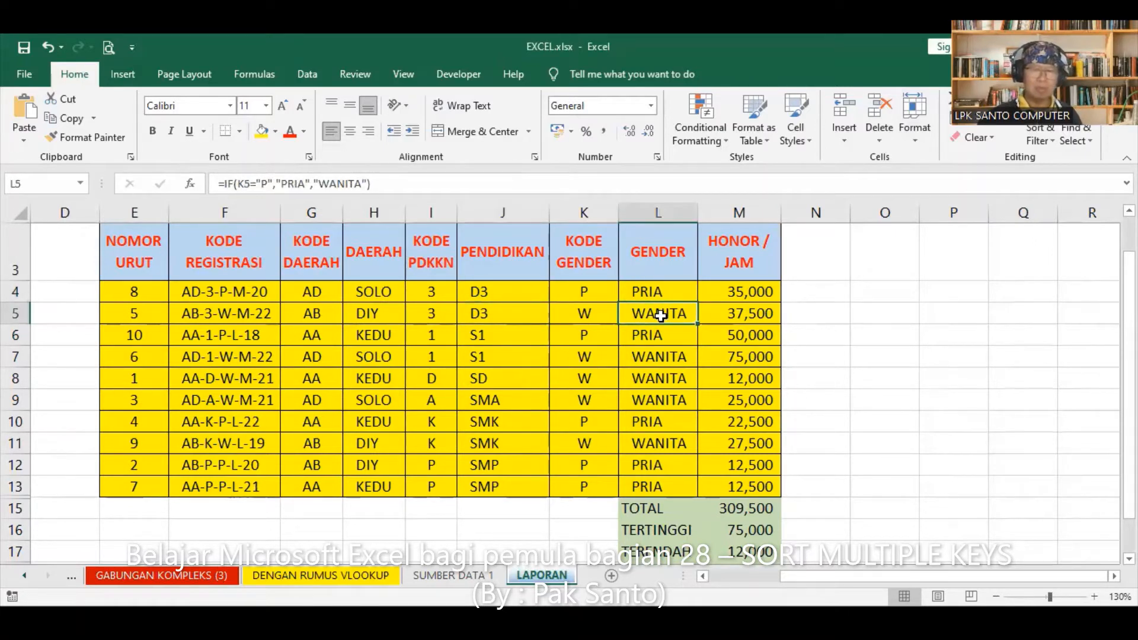
{"action": "left_click", "coordinate": [485, 337]}
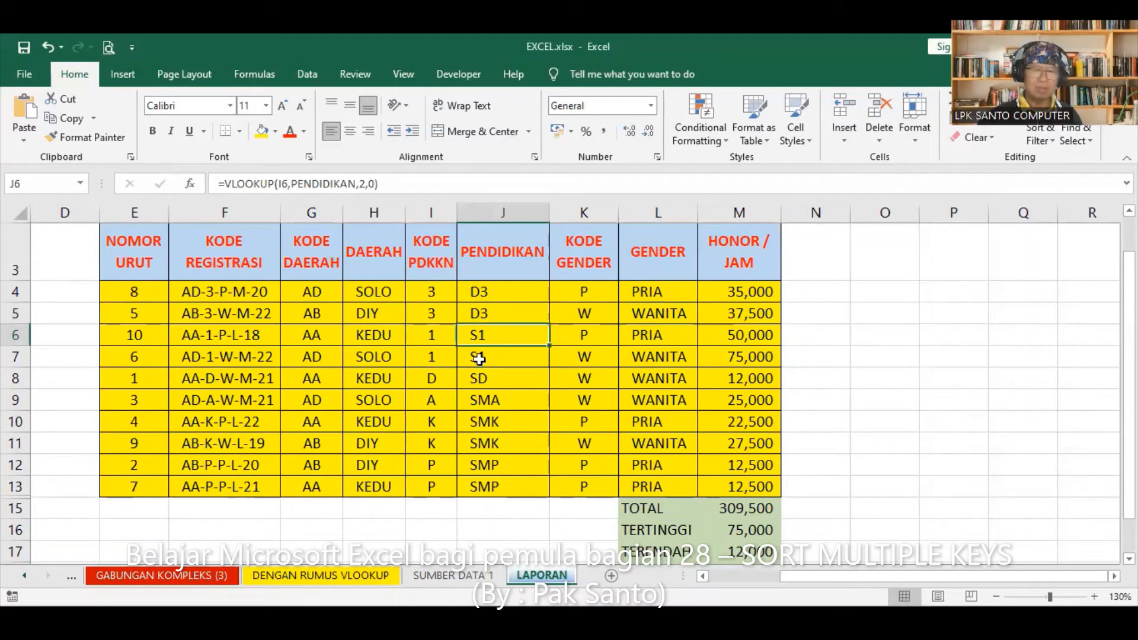
{"action": "left_click", "coordinate": [479, 358]}
{"action": "left_click", "coordinate": [681, 335]}
{"action": "left_click", "coordinate": [672, 354]}
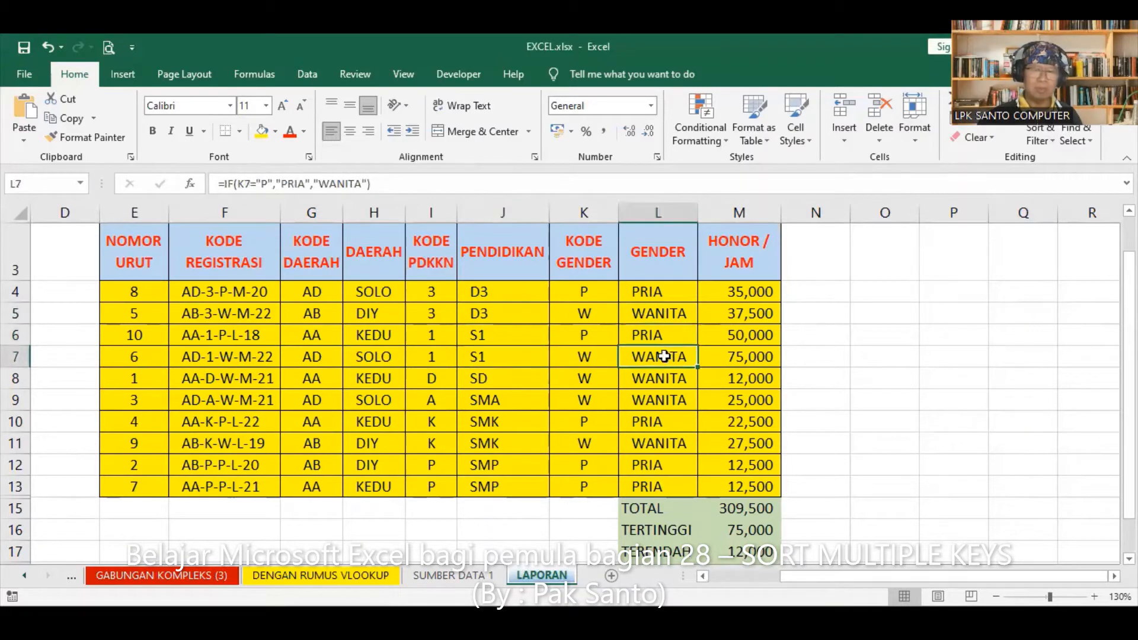
{"action": "left_click", "coordinate": [486, 383]}
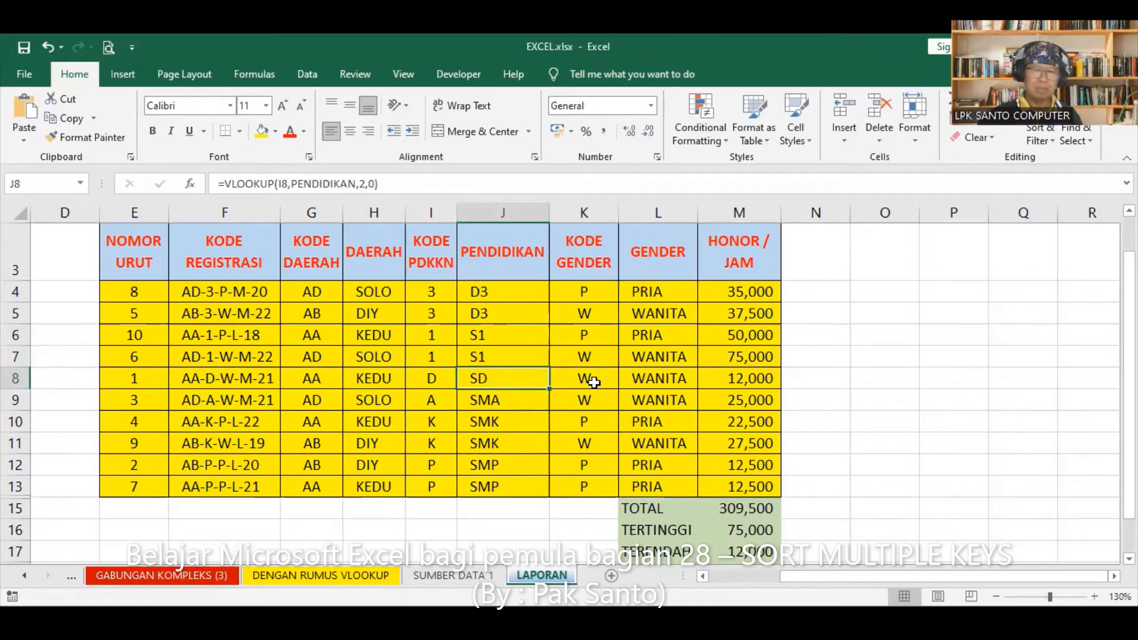
{"action": "left_click", "coordinate": [660, 376]}
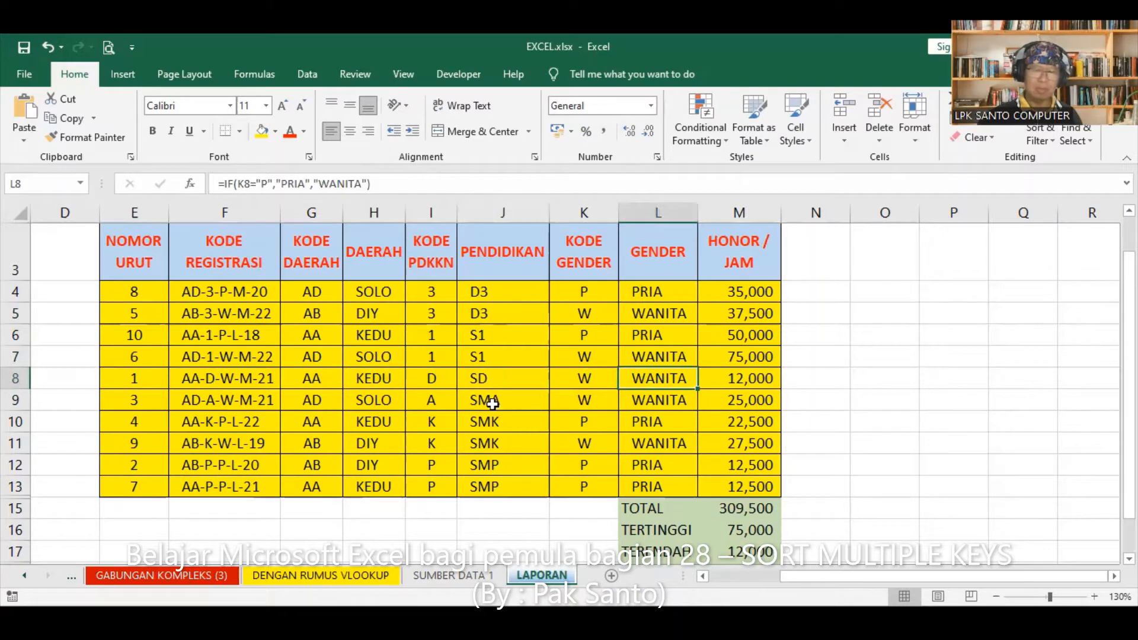
{"action": "left_click", "coordinate": [493, 404]}
{"action": "left_click", "coordinate": [652, 401]}
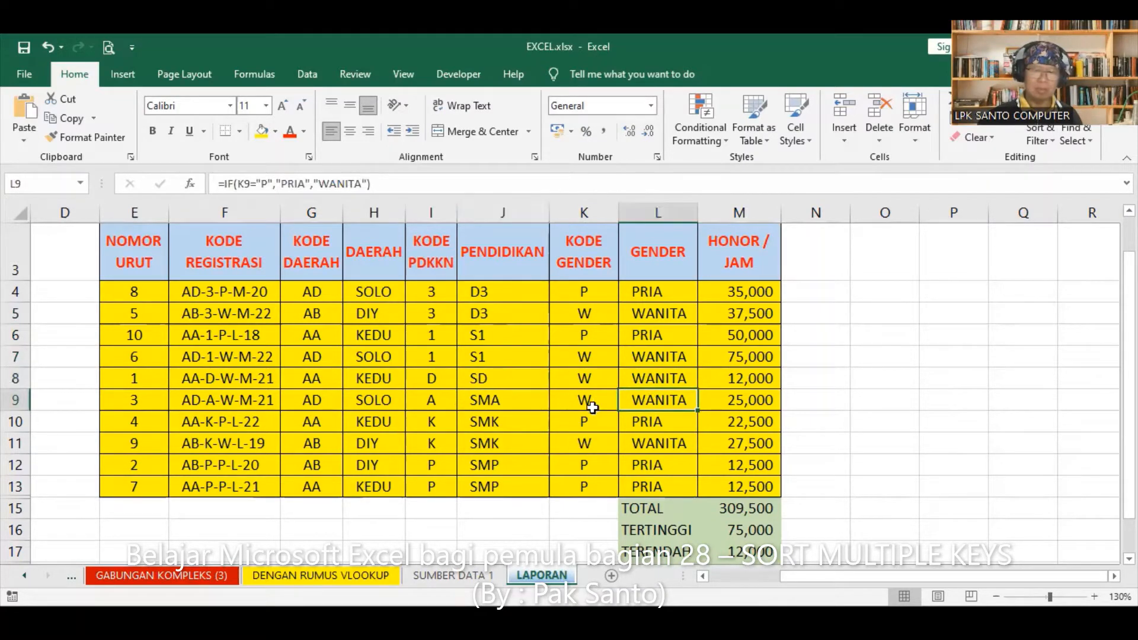
{"action": "left_click", "coordinate": [473, 426]}
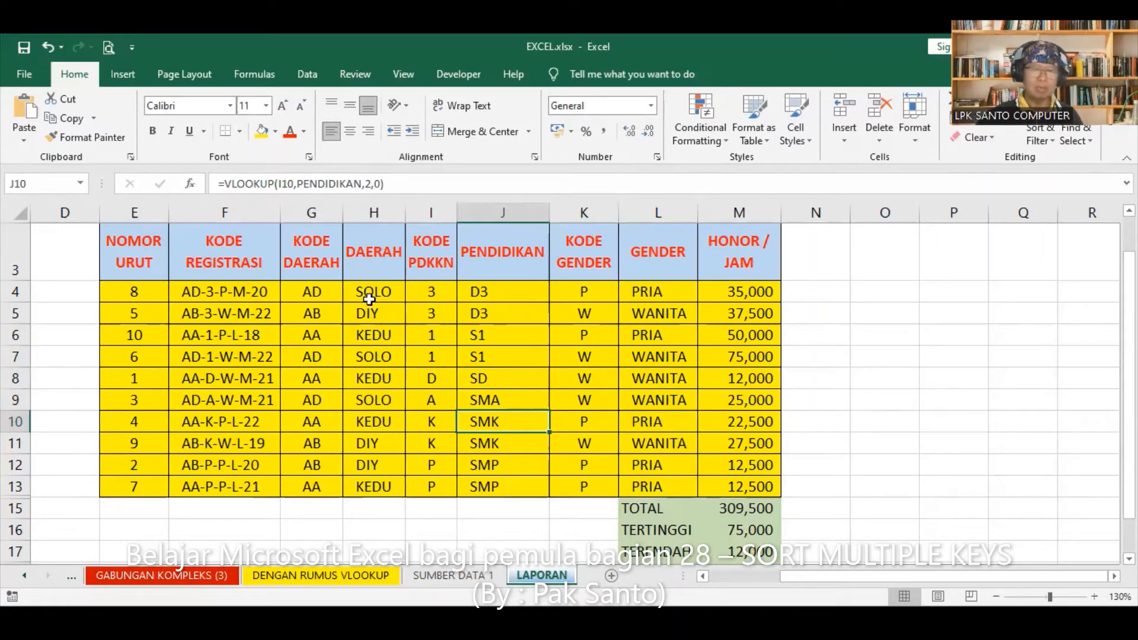
Sort the report table by the DAERAH column in ascending order (A to Z).
{"action": "left_click", "coordinate": [367, 373]}
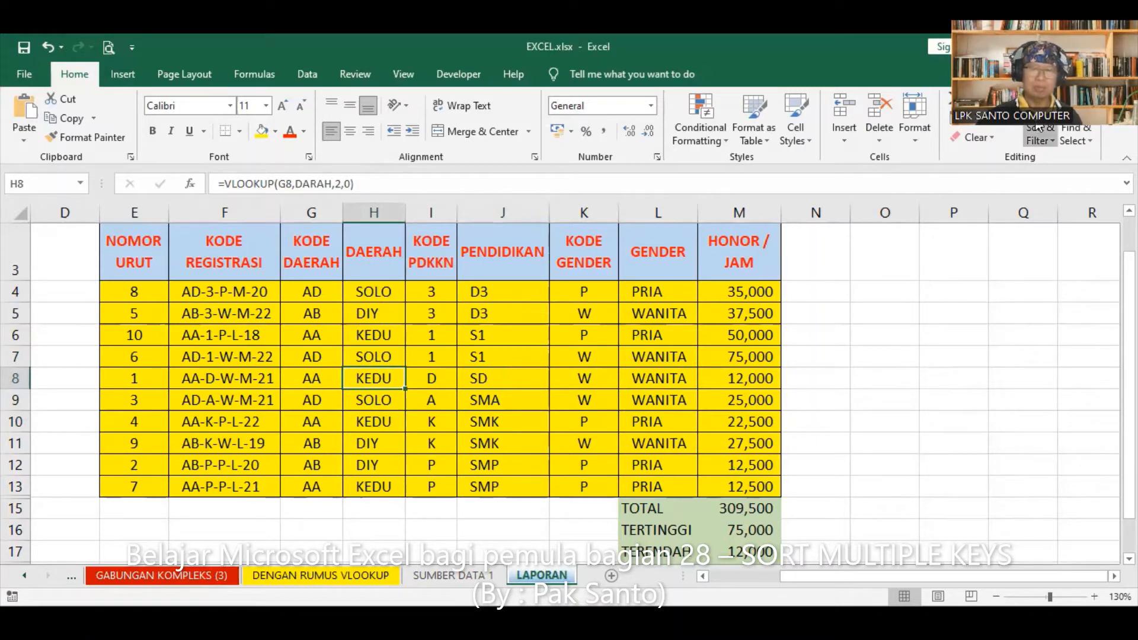
{"action": "left_click", "coordinate": [1046, 141]}
{"action": "left_click", "coordinate": [1055, 159]}
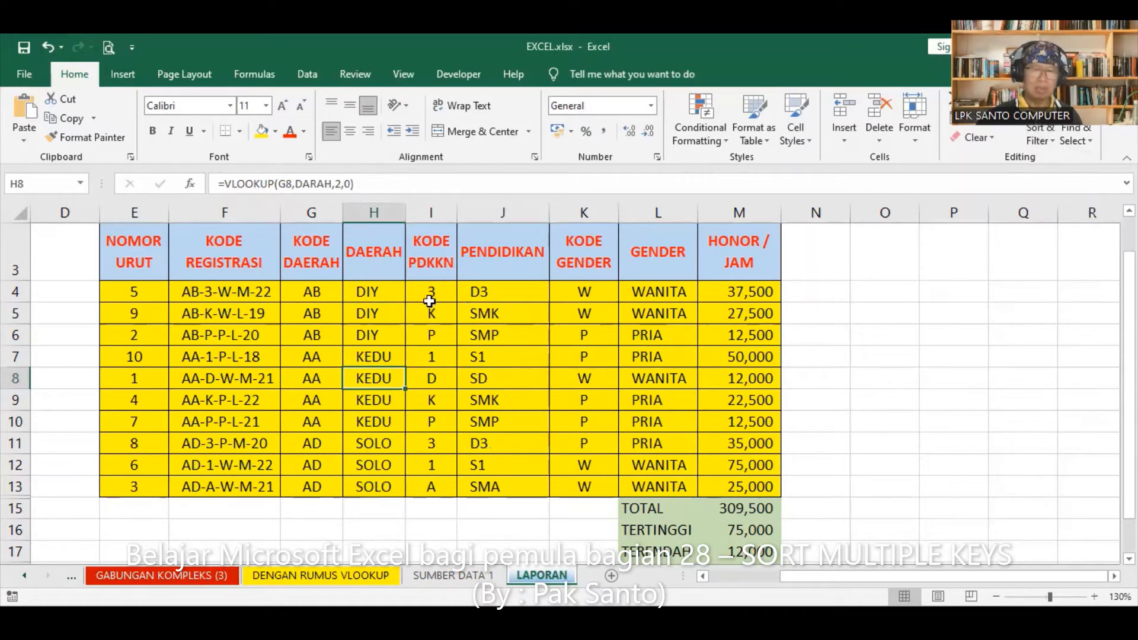
Check the order of the GENDER values within the DIY rows.
{"action": "left_click", "coordinate": [392, 297]}
{"action": "left_click", "coordinate": [391, 313]}
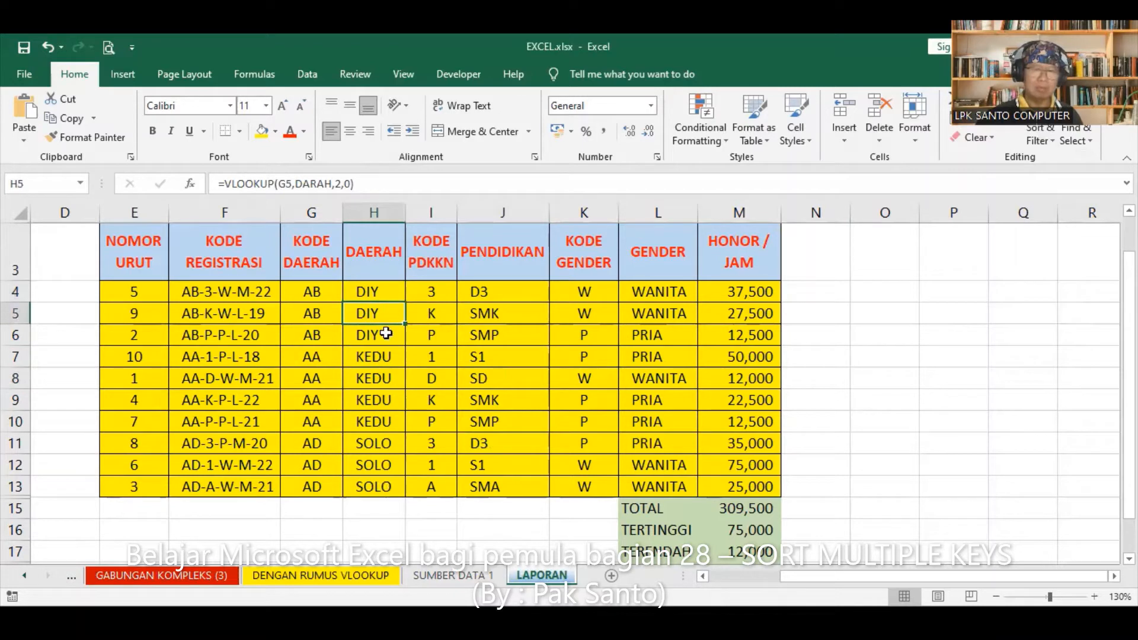
{"action": "left_click", "coordinate": [386, 333]}
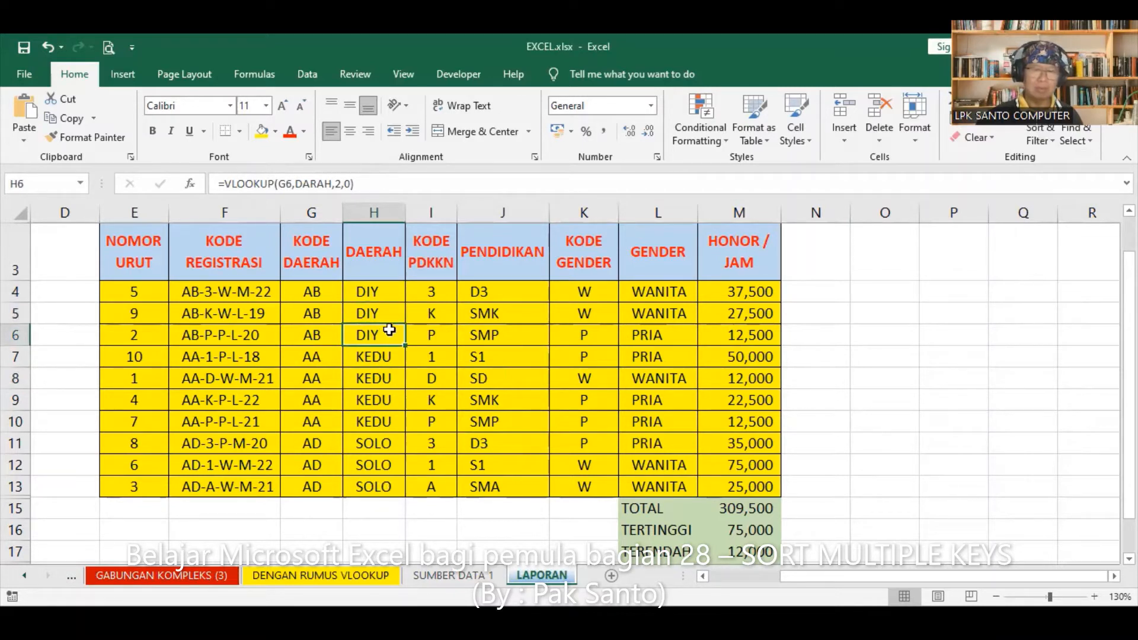
{"action": "left_click", "coordinate": [671, 288]}
{"action": "left_click", "coordinate": [669, 308]}
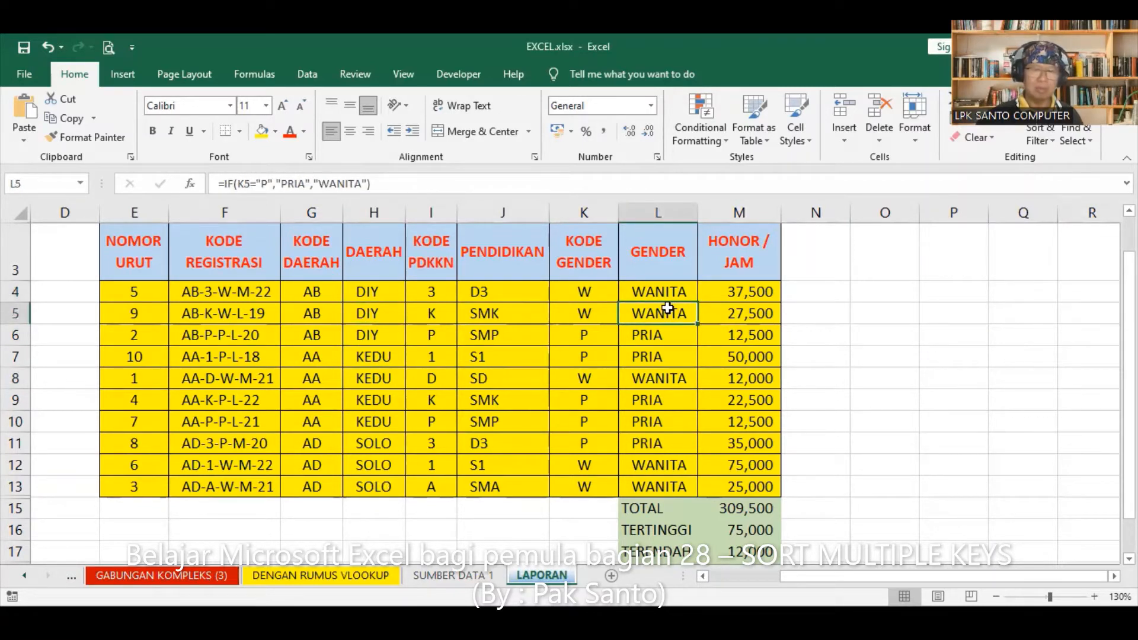
{"action": "left_click", "coordinate": [654, 335]}
Examine the order of the GENDER values across the four KEDU rows.
{"action": "left_click", "coordinate": [392, 356]}
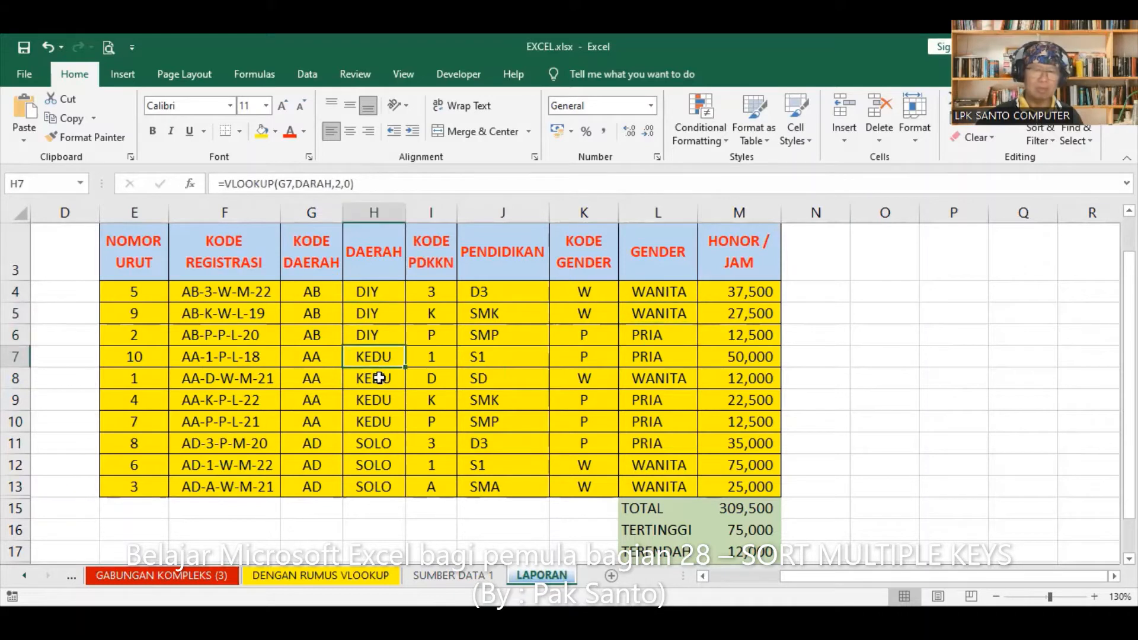
{"action": "left_click", "coordinate": [379, 379]}
{"action": "left_click", "coordinate": [379, 401]}
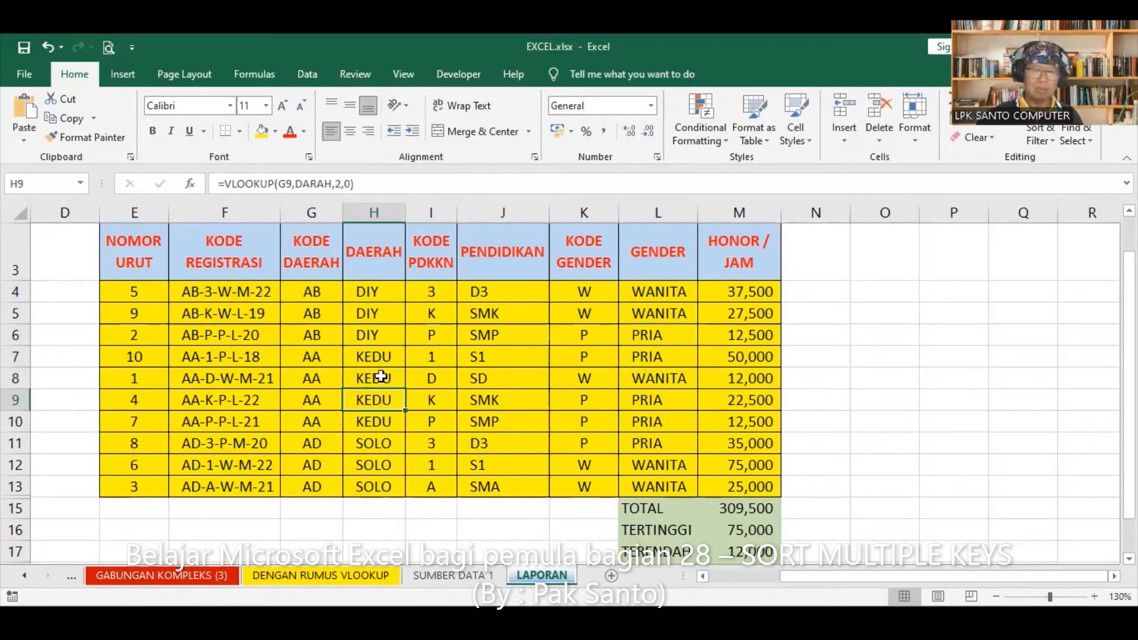
{"action": "left_click", "coordinate": [381, 357]}
{"action": "left_click", "coordinate": [382, 378]}
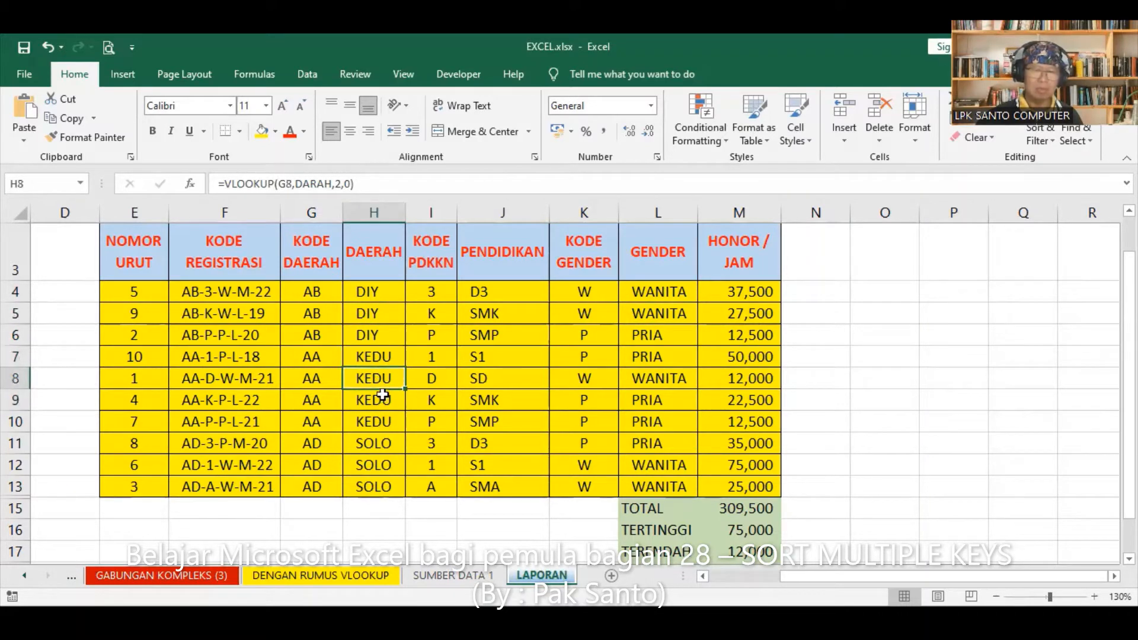
{"action": "left_click", "coordinate": [384, 399]}
{"action": "left_click", "coordinate": [382, 358]}
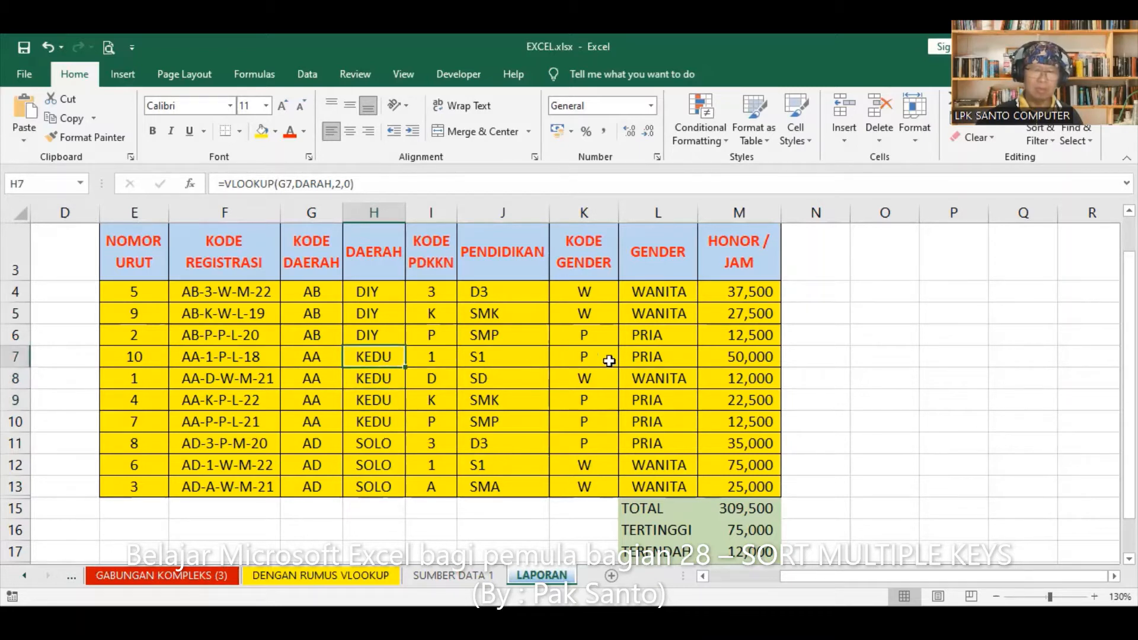
{"action": "left_click", "coordinate": [651, 358]}
{"action": "left_click", "coordinate": [655, 379]}
{"action": "left_click", "coordinate": [656, 400]}
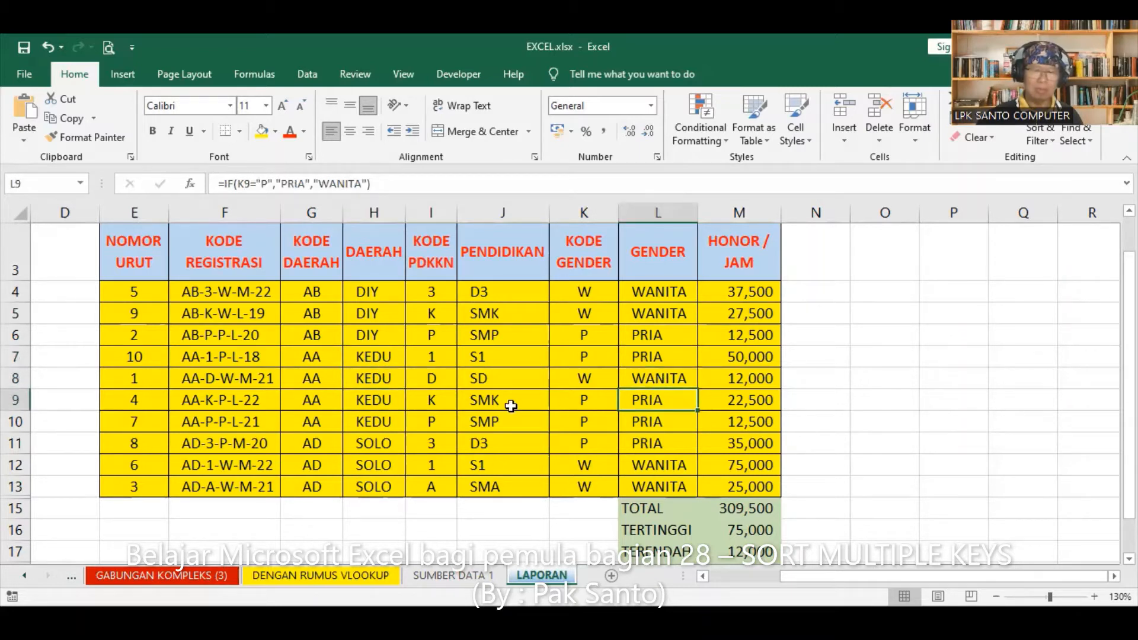
{"action": "left_click", "coordinate": [382, 401]}
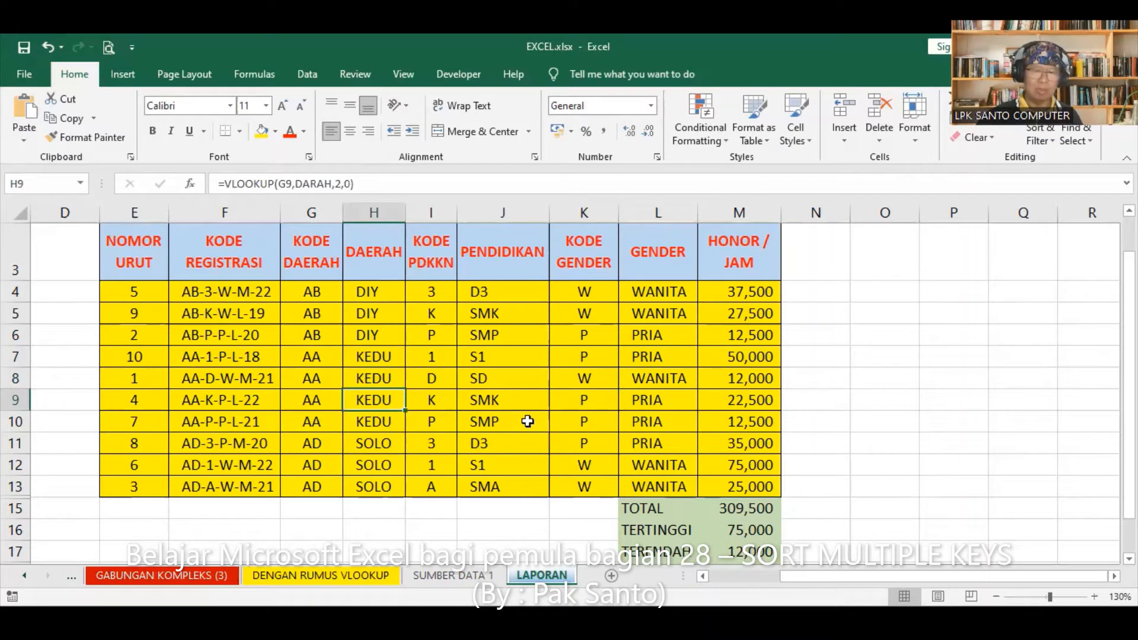
{"action": "left_click", "coordinate": [384, 422]}
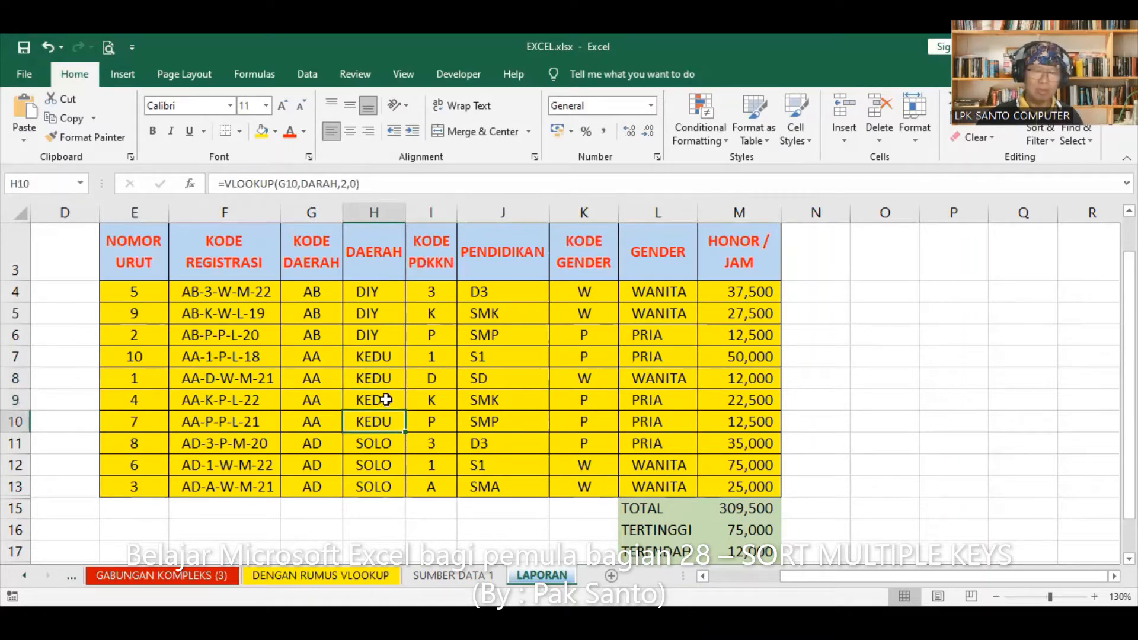
{"action": "left_click", "coordinate": [382, 400]}
{"action": "left_click", "coordinate": [382, 377]}
{"action": "left_click", "coordinate": [386, 356]}
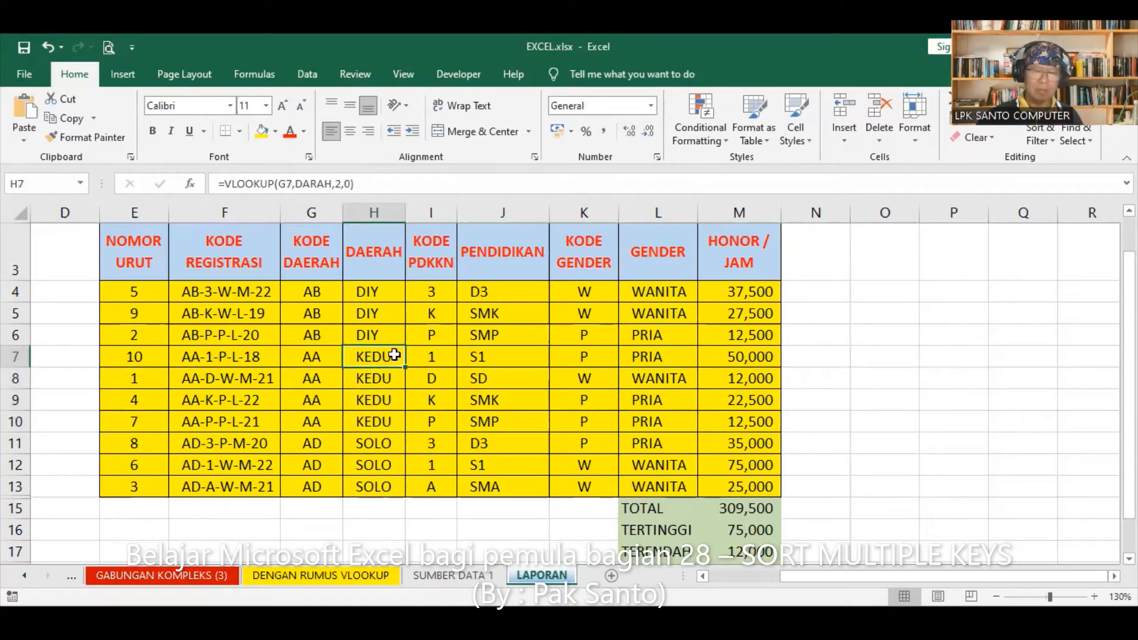
{"action": "left_click", "coordinate": [643, 359]}
{"action": "left_click", "coordinate": [651, 379]}
{"action": "left_click", "coordinate": [653, 400]}
{"action": "left_click", "coordinate": [652, 420]}
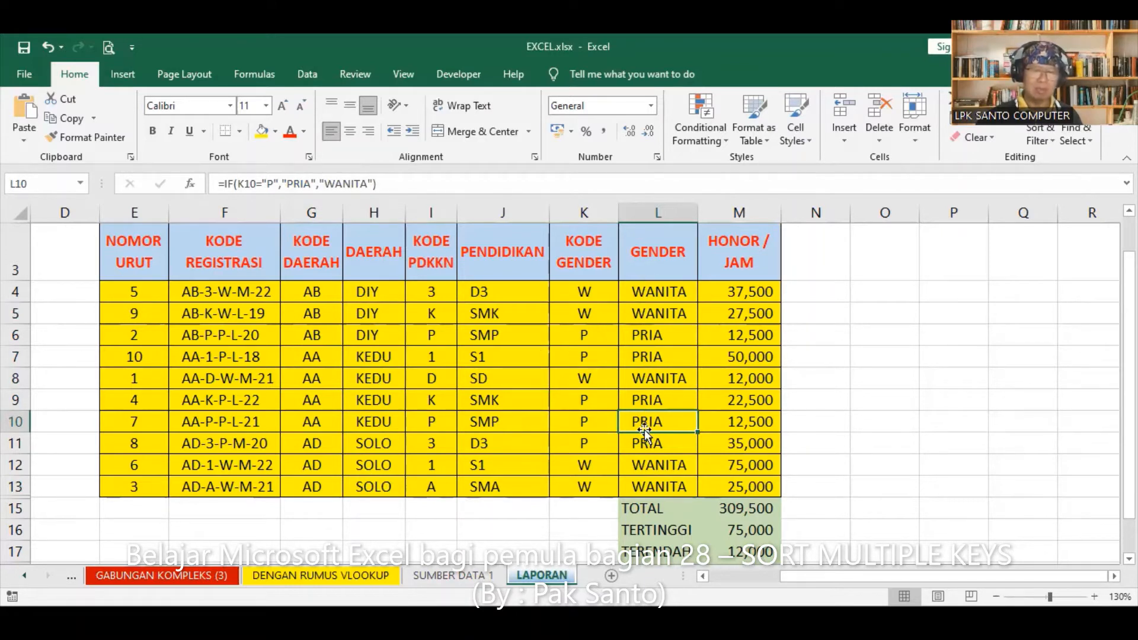
Highlight the KEDU rows from DAERAH to GENDER (H7:L10) with a light blue fill.
{"action": "left_click_drag", "start_coordinate": [375, 356], "coordinate": [653, 408]}
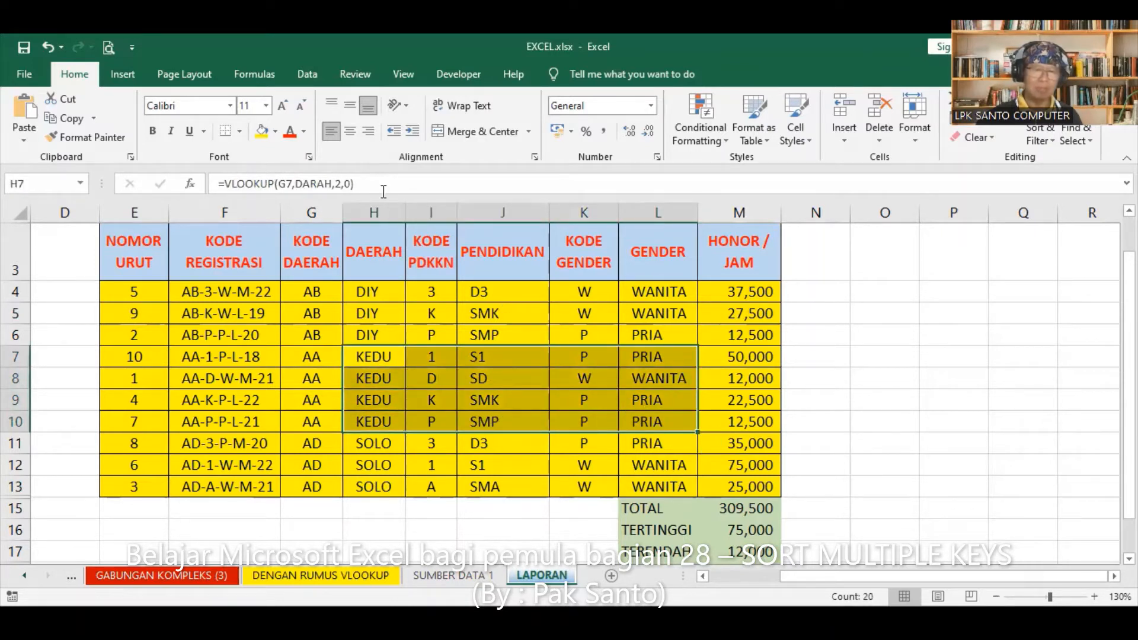
{"action": "left_click", "coordinate": [275, 131]}
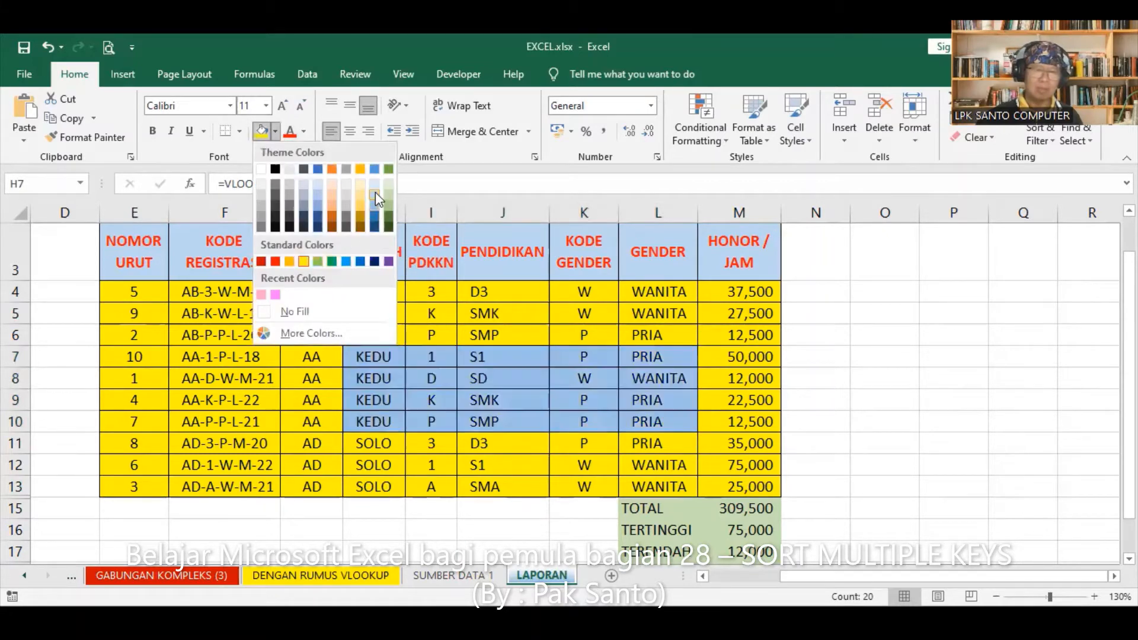
{"action": "left_click", "coordinate": [375, 208]}
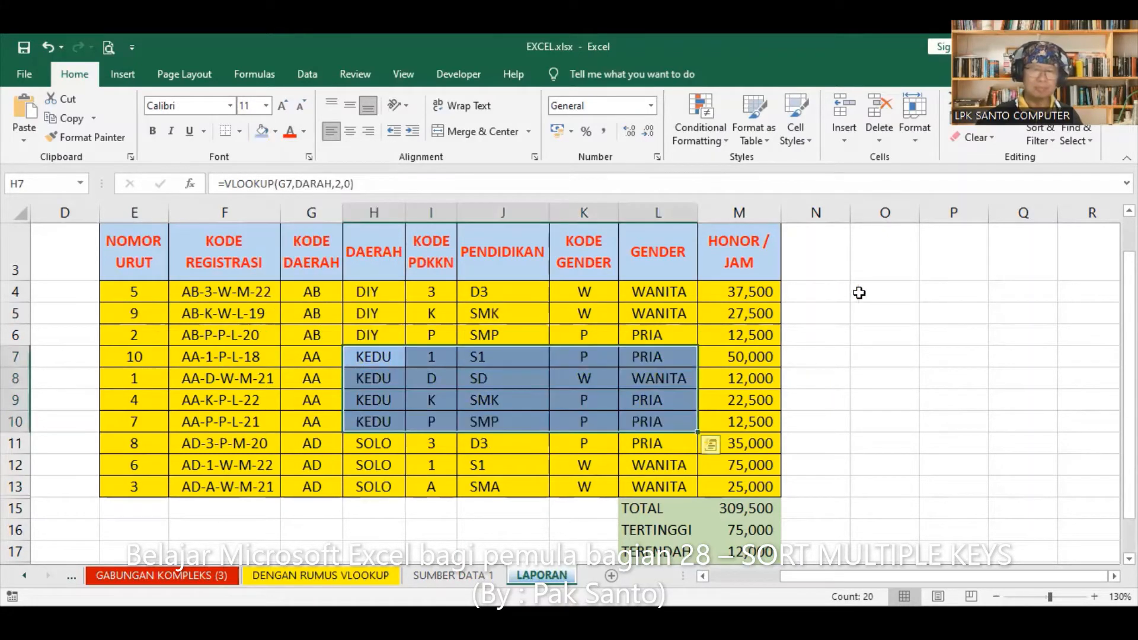
{"action": "left_click", "coordinate": [521, 397]}
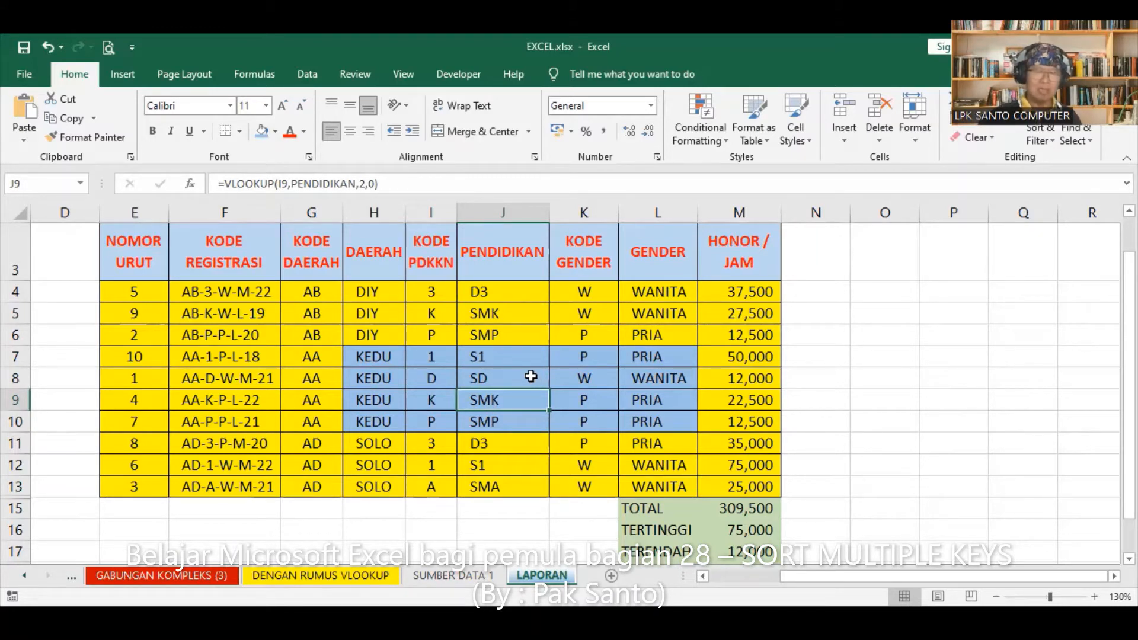
{"action": "left_click", "coordinate": [400, 403]}
{"action": "left_click", "coordinate": [265, 380]}
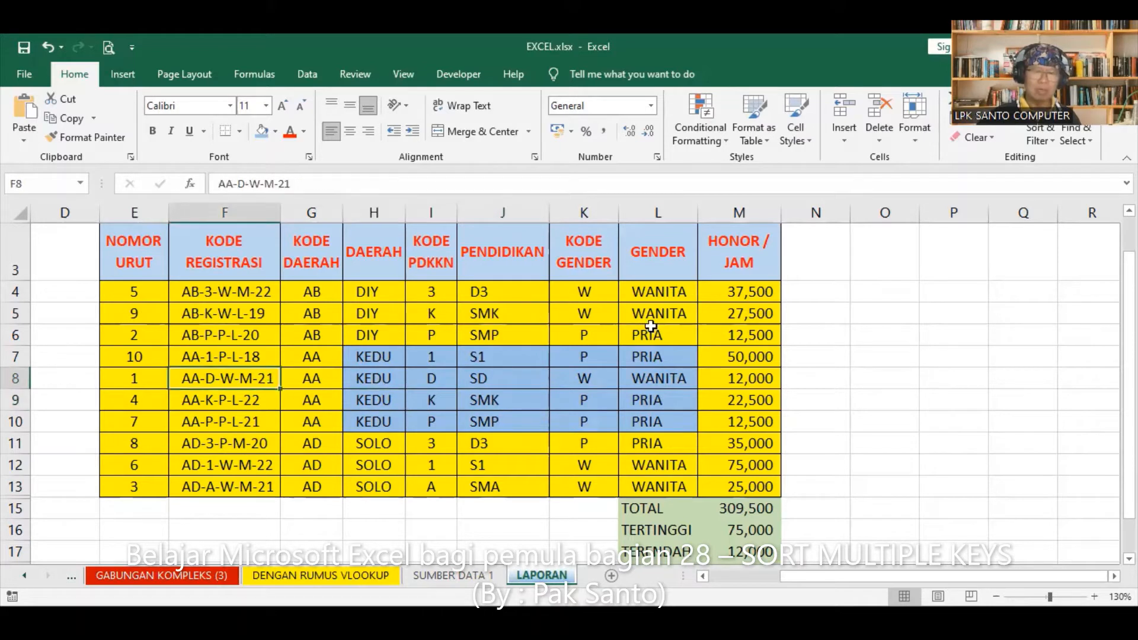
{"action": "left_click", "coordinate": [721, 331]}
{"action": "left_click", "coordinate": [701, 403]}
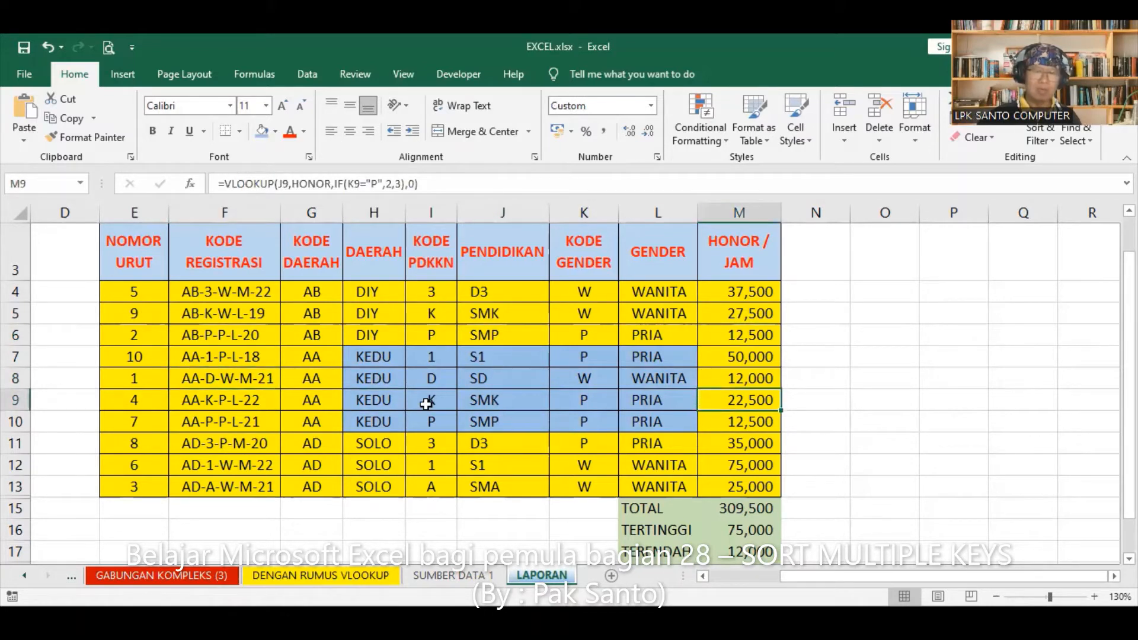
{"action": "left_click", "coordinate": [265, 428]}
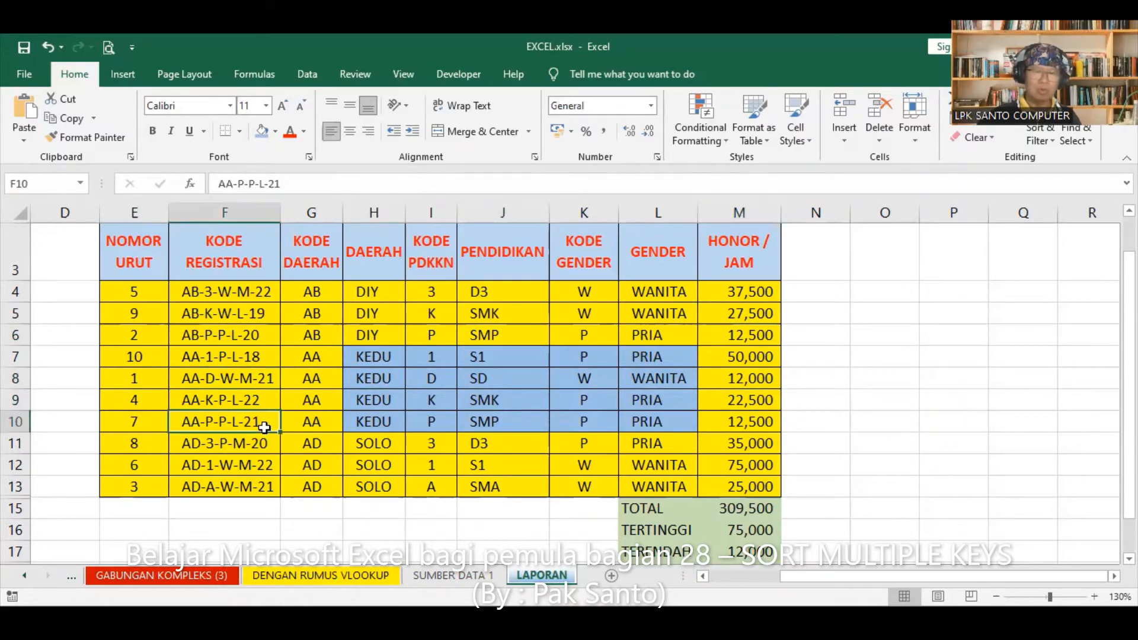
{"action": "left_click", "coordinate": [376, 320]}
{"action": "left_click", "coordinate": [523, 314]}
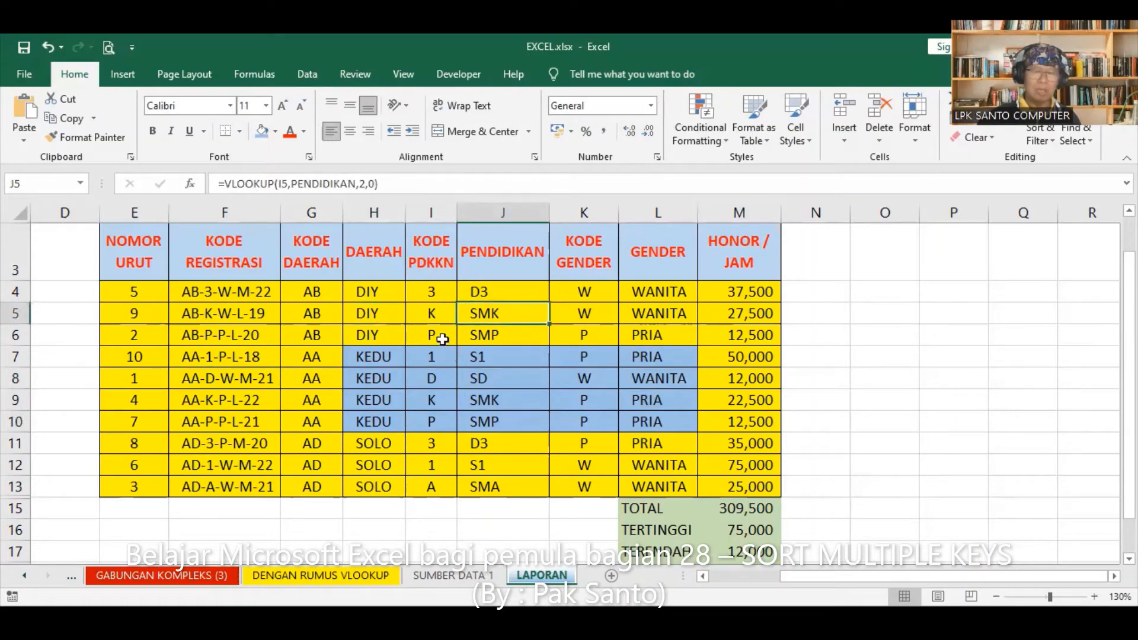
{"action": "left_click", "coordinate": [210, 351]}
{"action": "left_click", "coordinate": [252, 418]}
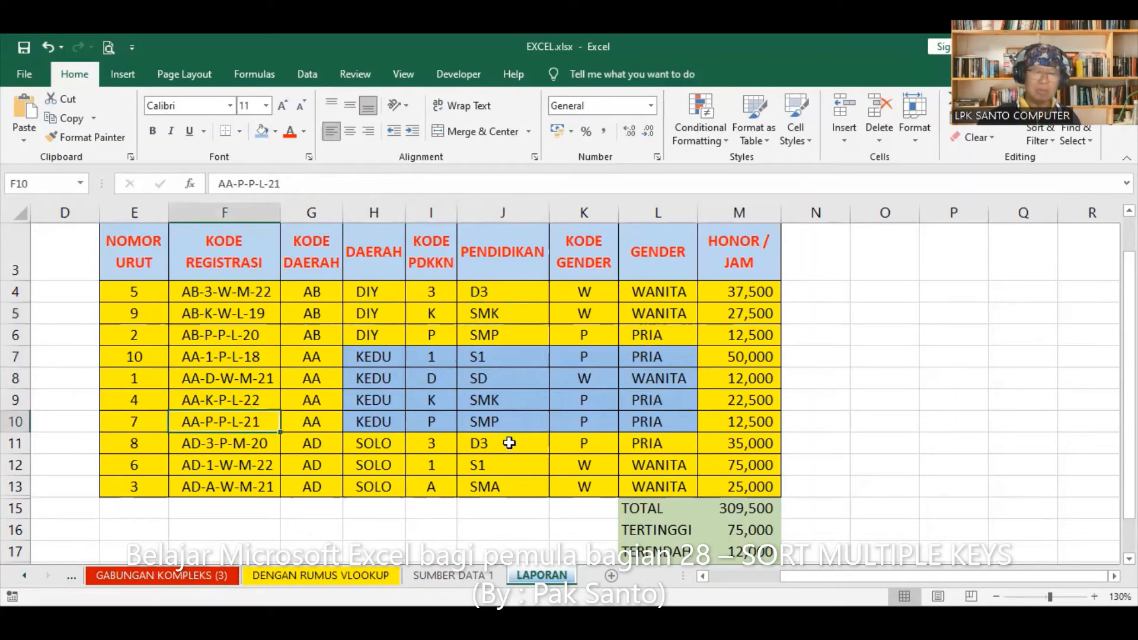
Sort the report table through the Sort dialog by DAERAH on cell values, A to Z.
{"action": "left_click", "coordinate": [626, 457]}
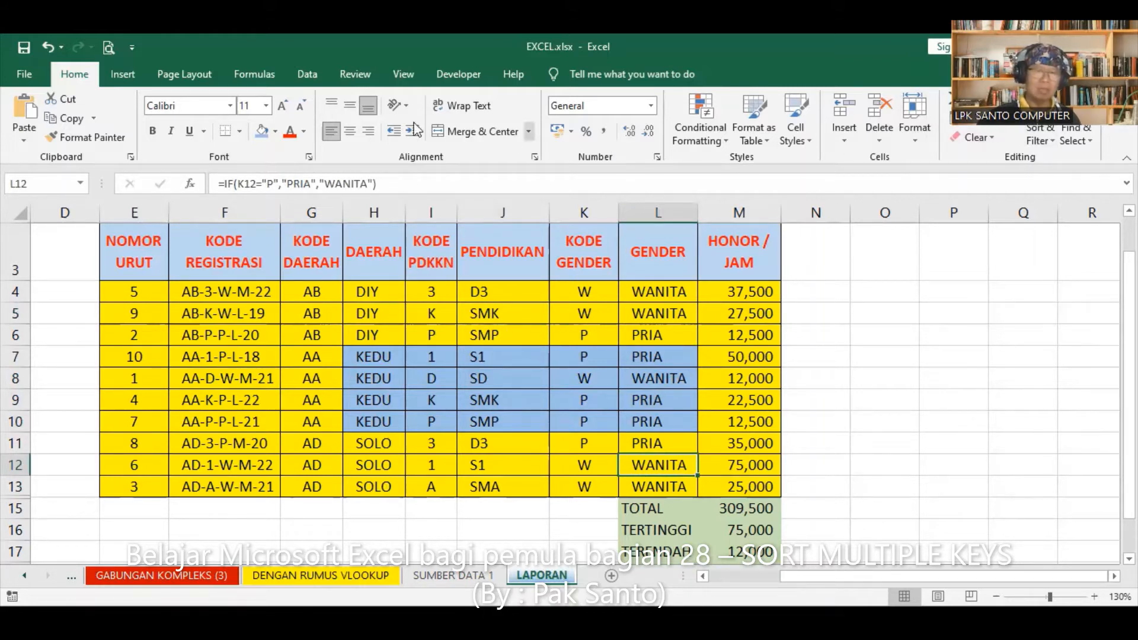
{"action": "left_click", "coordinate": [307, 76]}
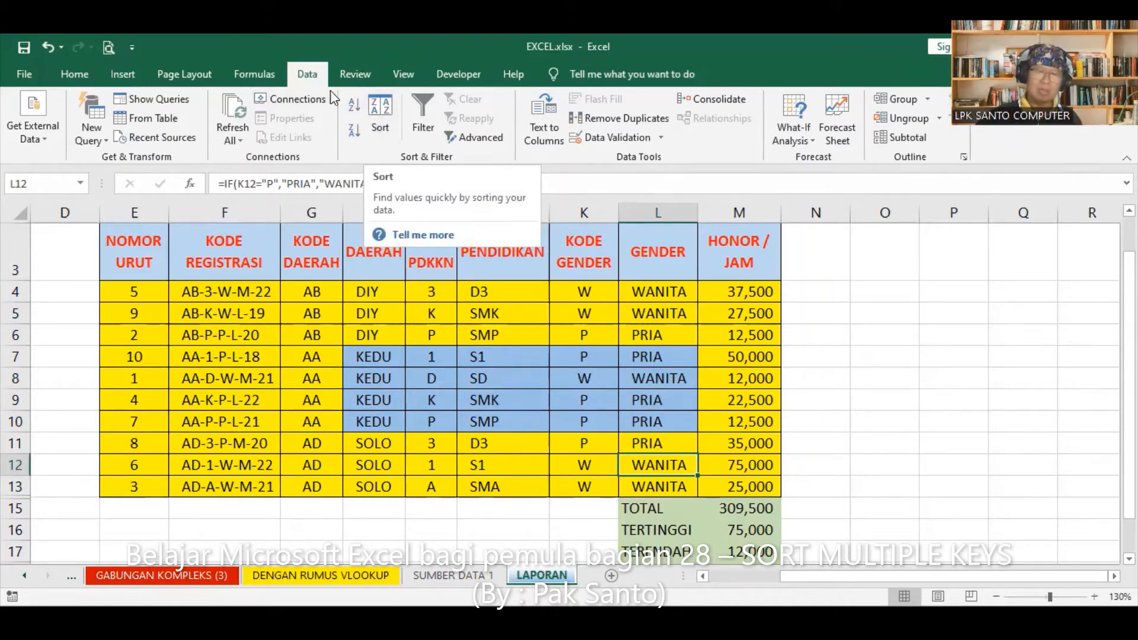
{"action": "left_click", "coordinate": [383, 108]}
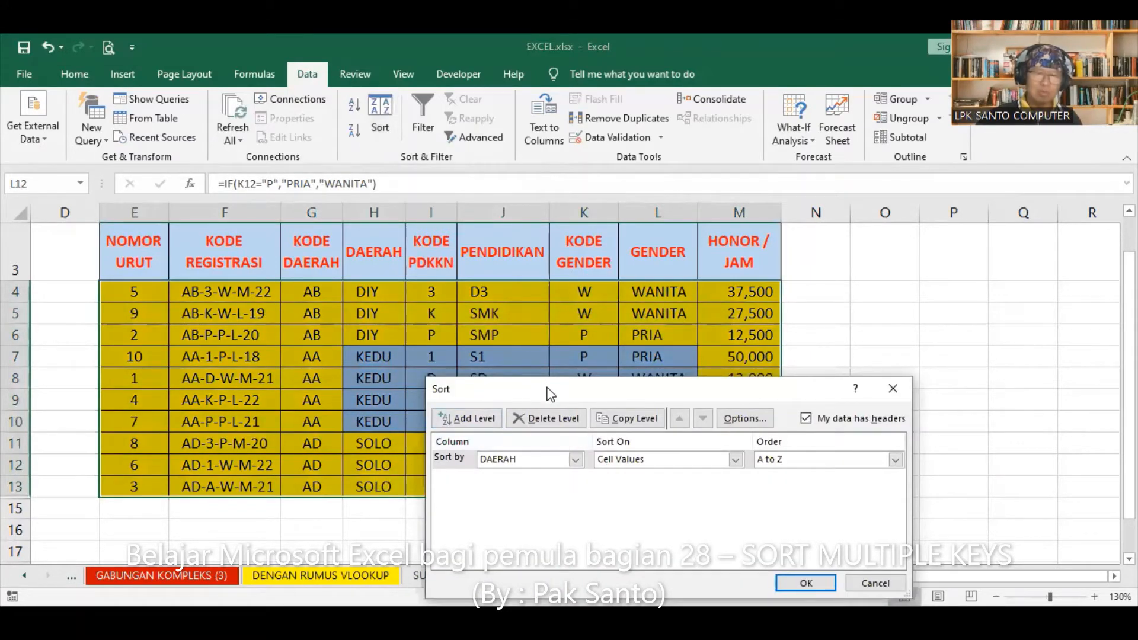
{"action": "left_click_drag", "start_coordinate": [551, 394], "coordinate": [421, 228]}
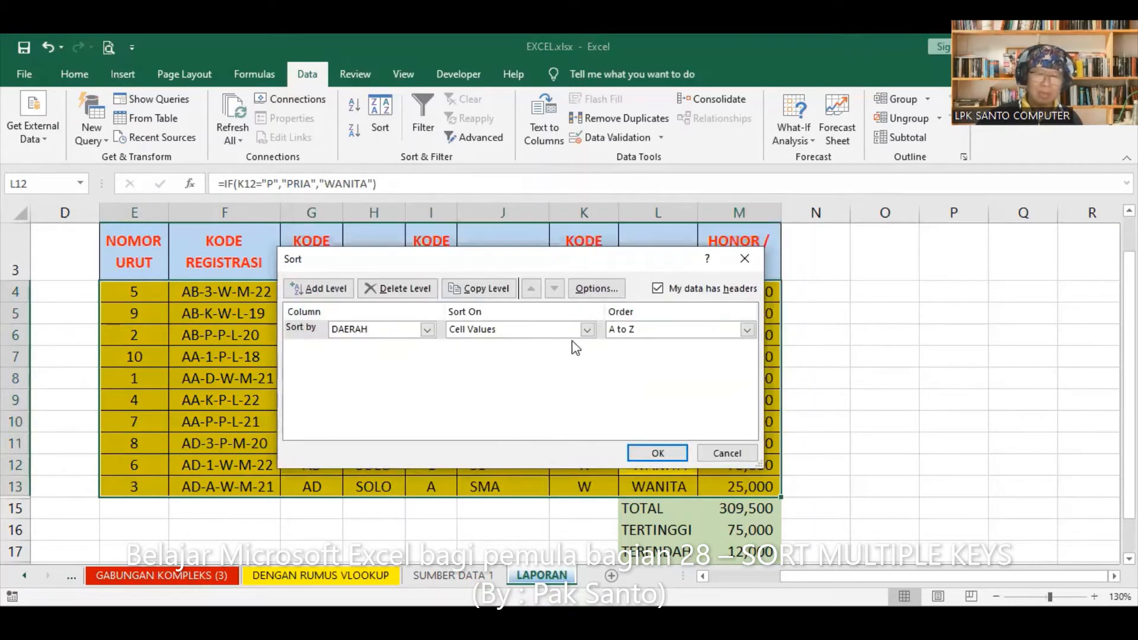
{"action": "left_click", "coordinate": [667, 455]}
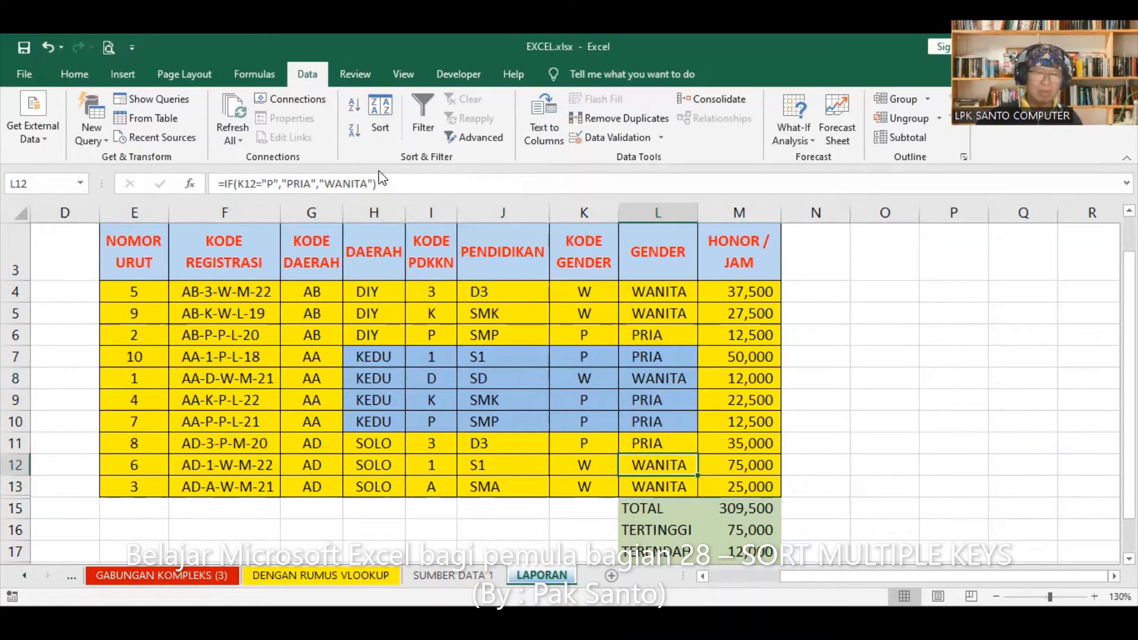
Sort the report table by DAERAH and add GENDER as a second level, both on cell values from A to Z.
{"action": "left_click", "coordinate": [388, 118]}
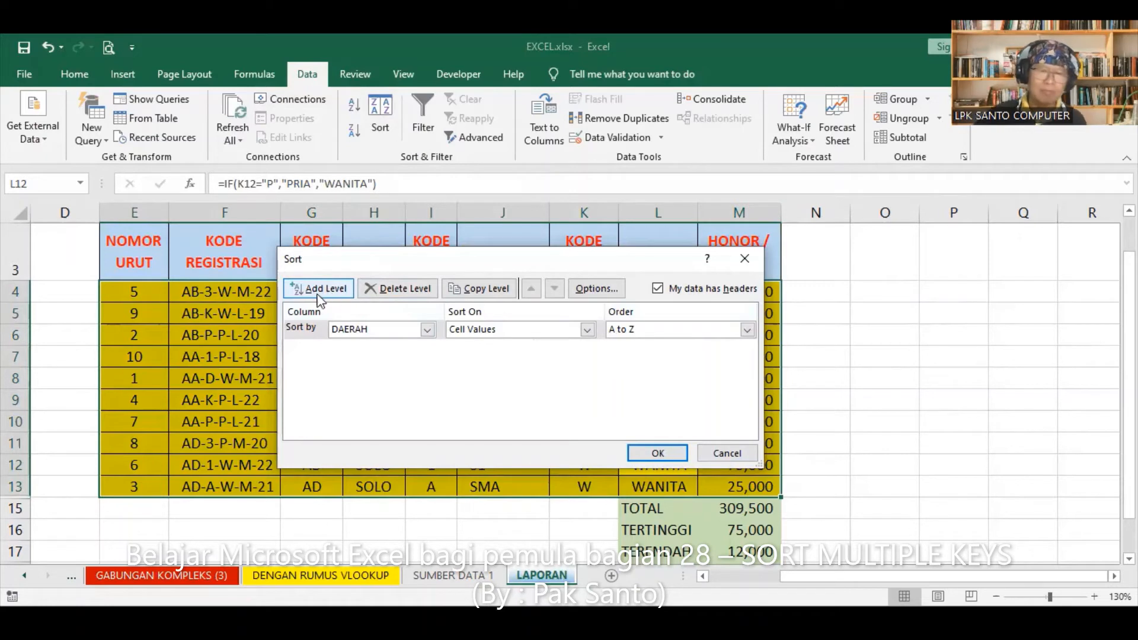
{"action": "left_click", "coordinate": [333, 288]}
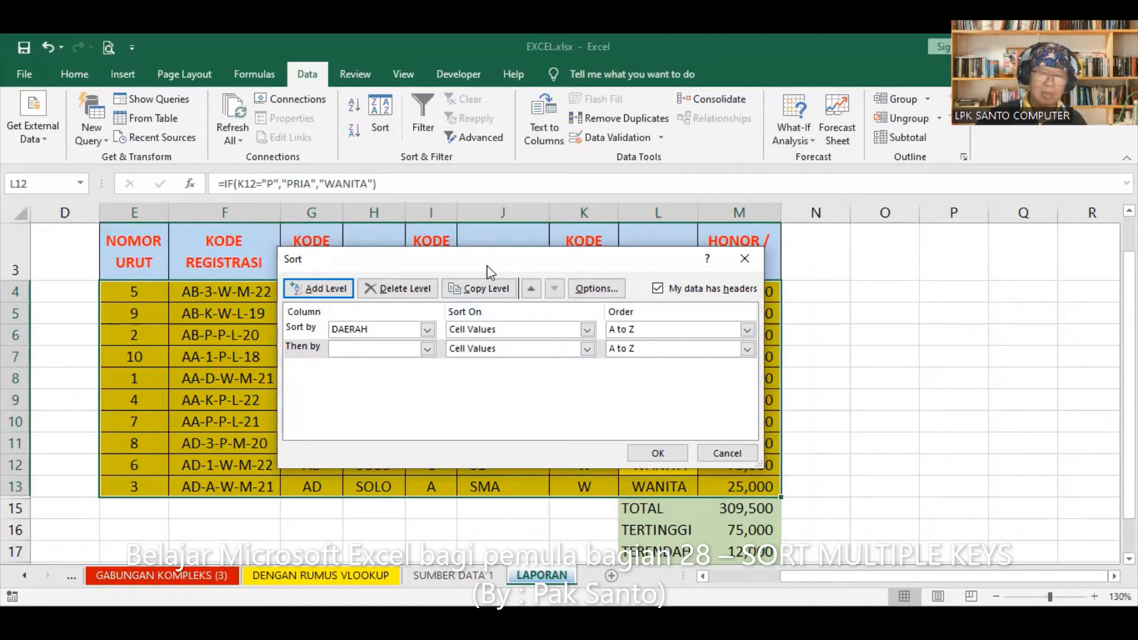
{"action": "left_click_drag", "start_coordinate": [486, 265], "coordinate": [387, 238]}
{"action": "left_click", "coordinate": [329, 323]}
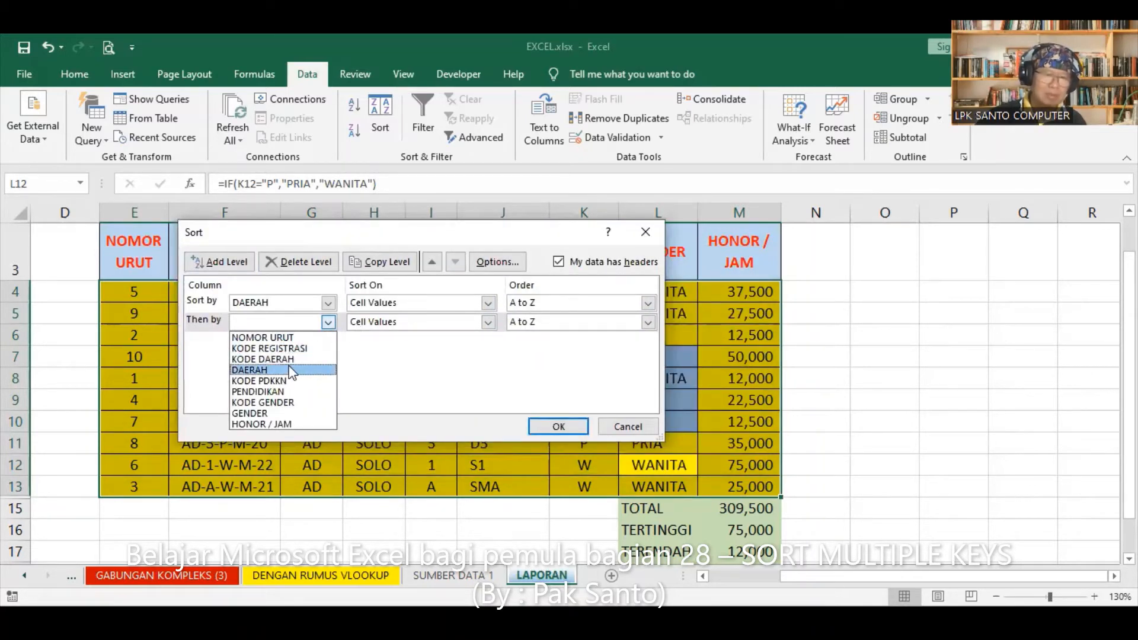
{"action": "left_click", "coordinate": [270, 413]}
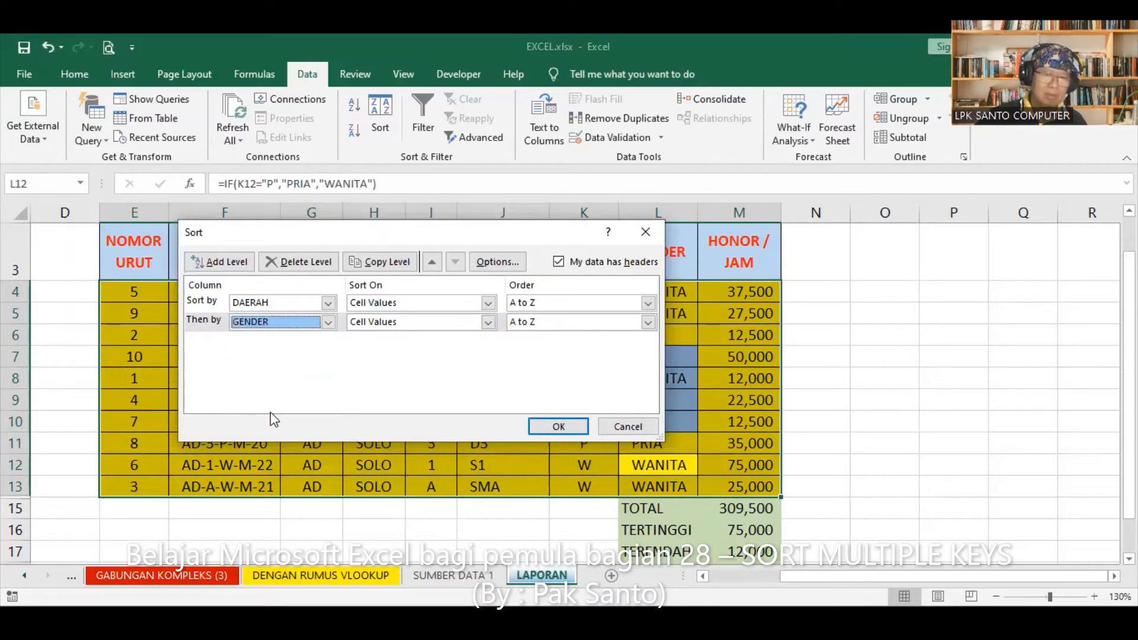
{"action": "left_click", "coordinate": [553, 426]}
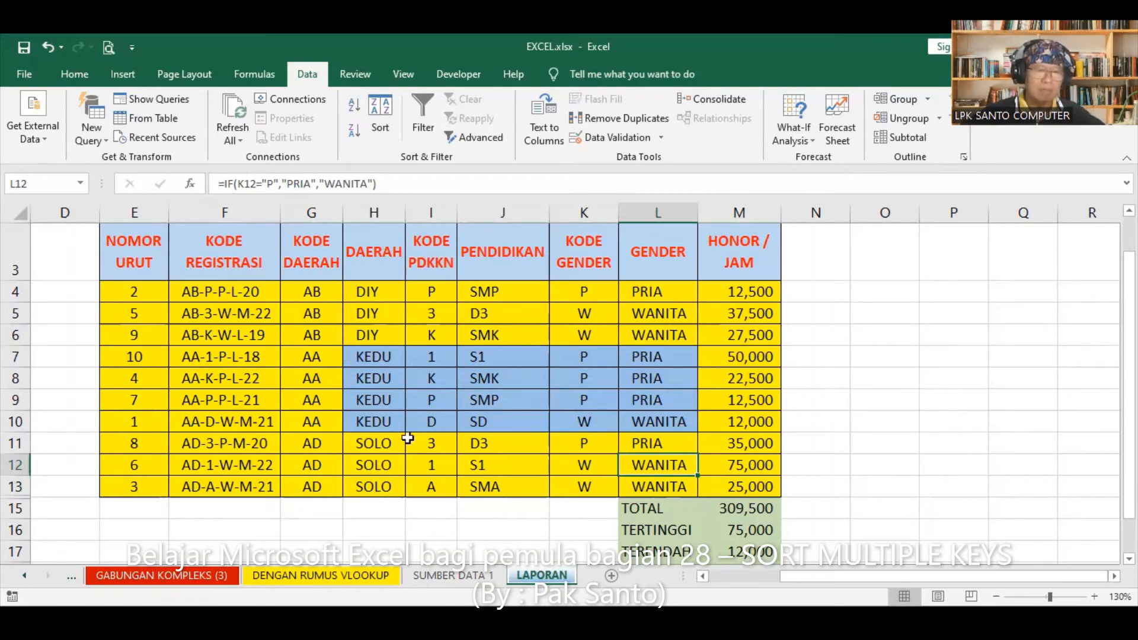
Sort the report table by NOMOR URUT from smallest to largest.
{"action": "left_click", "coordinate": [127, 350]}
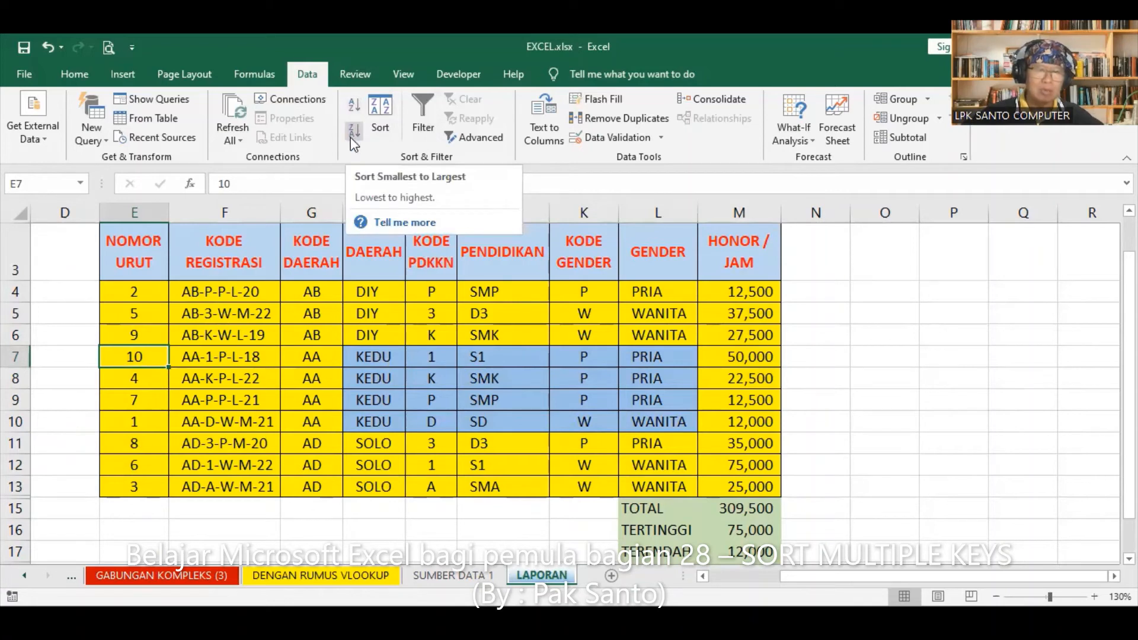
{"action": "left_click", "coordinate": [354, 109]}
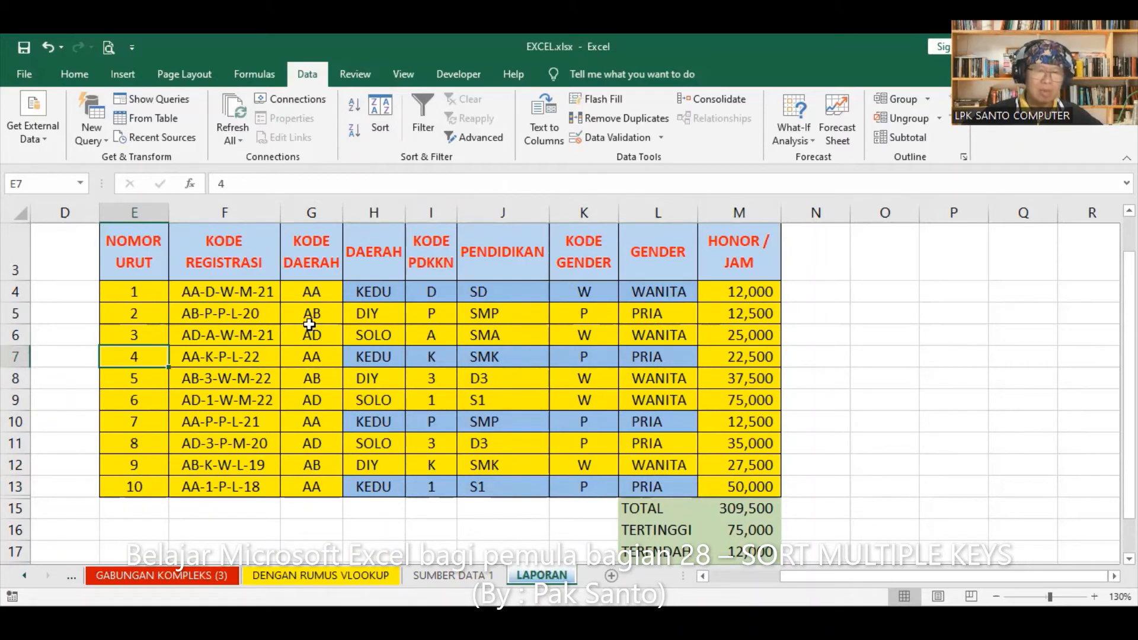
{"action": "left_click", "coordinate": [366, 314]}
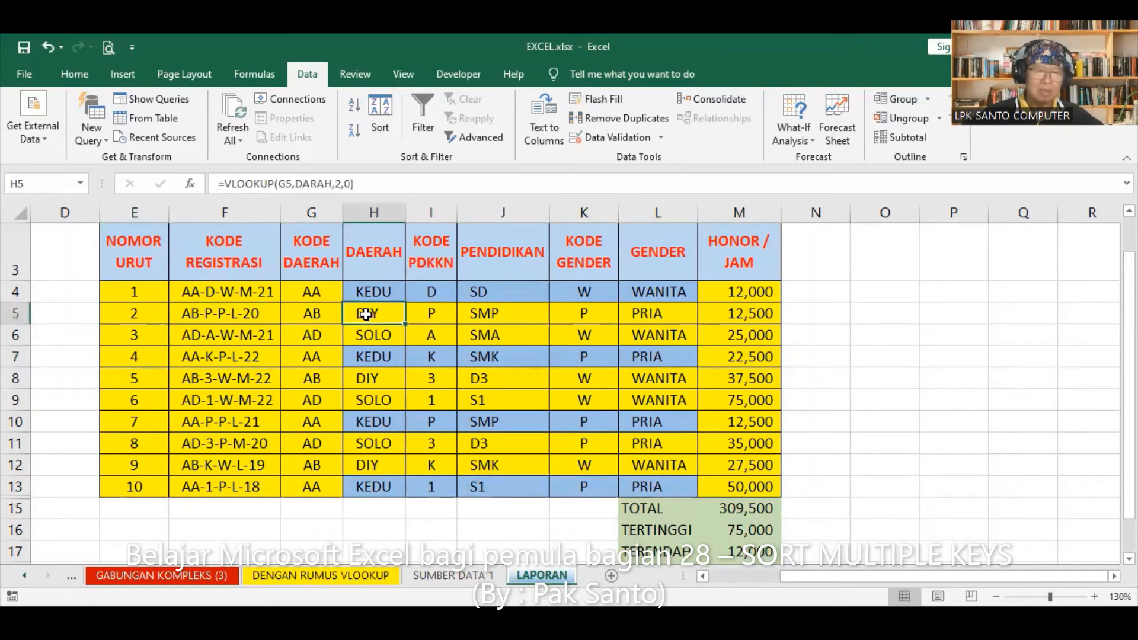
Copy the yellow formatting of cell J9 onto the DAERAH to GENDER data cells (H4:L13) to remove the blue highlight.
{"action": "left_click", "coordinate": [555, 397]}
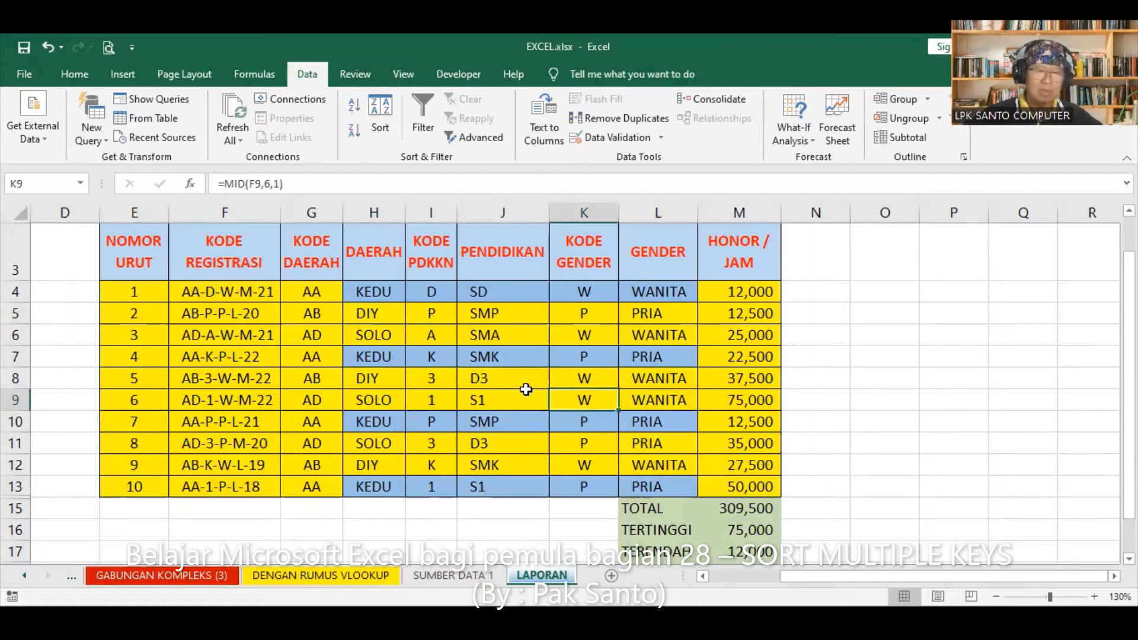
{"action": "left_click", "coordinate": [486, 393]}
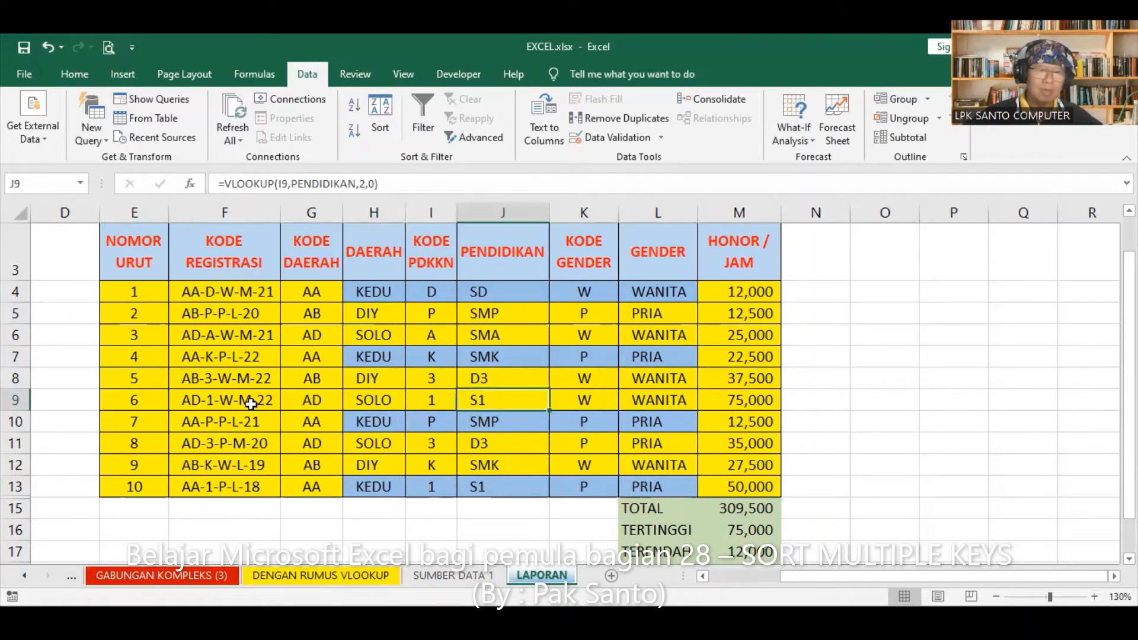
{"action": "left_click", "coordinate": [75, 75]}
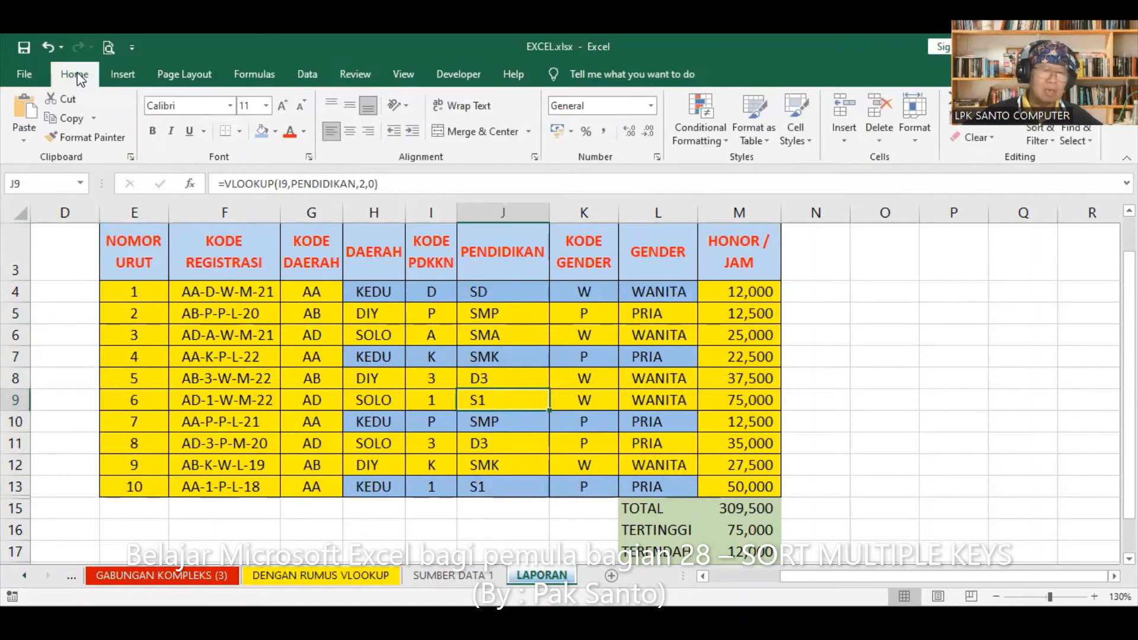
{"action": "left_click", "coordinate": [65, 141]}
{"action": "mouse_move", "coordinate": [379, 292]}
{"action": "left_mouse_down"}
{"action": "mouse_move", "coordinate": [474, 317]}
{"action": "mouse_move", "coordinate": [712, 443]}
{"action": "mouse_move", "coordinate": [686, 490]}
{"action": "left_mouse_up"}
{"action": "left_click", "coordinate": [594, 386]}
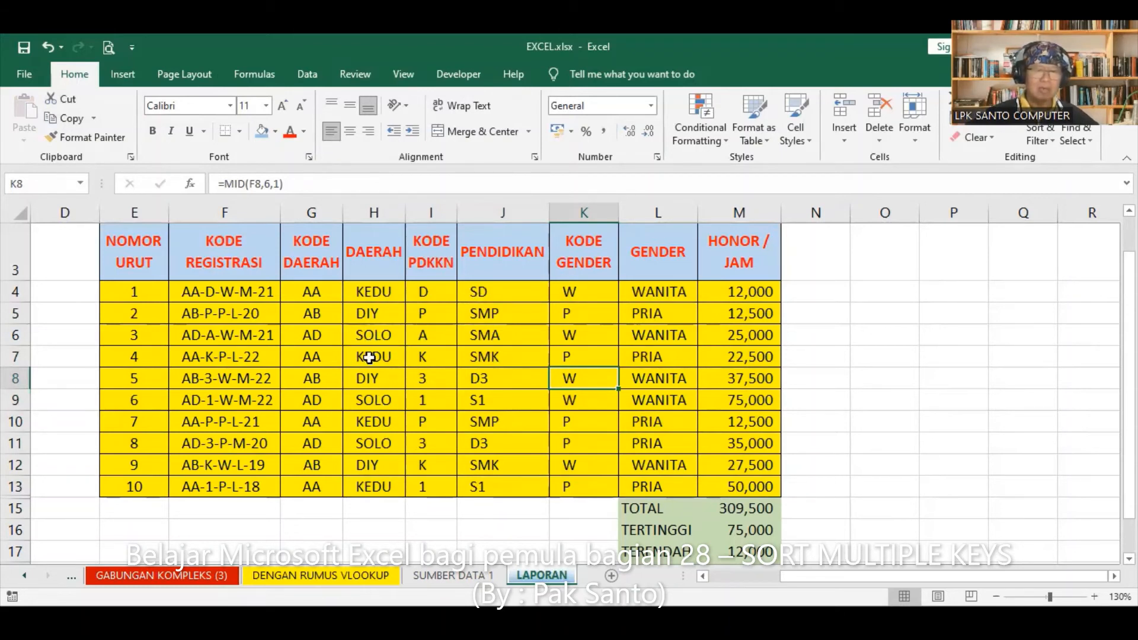
Sort the report table by the DAERAH column alone in ascending order.
{"action": "left_click", "coordinate": [372, 379]}
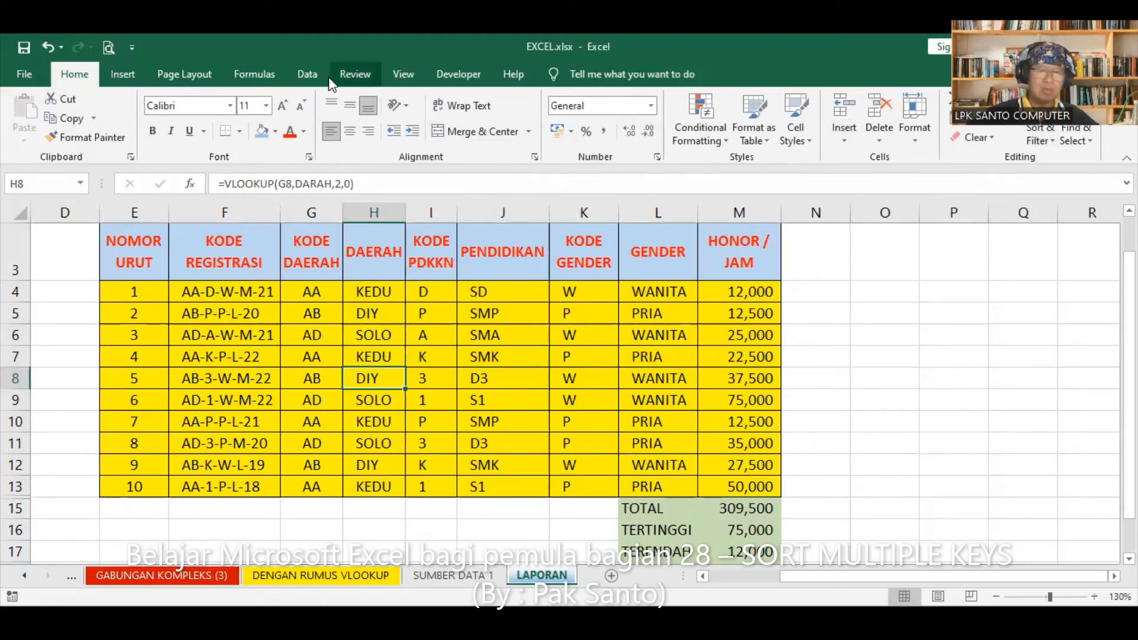
{"action": "left_click", "coordinate": [312, 76]}
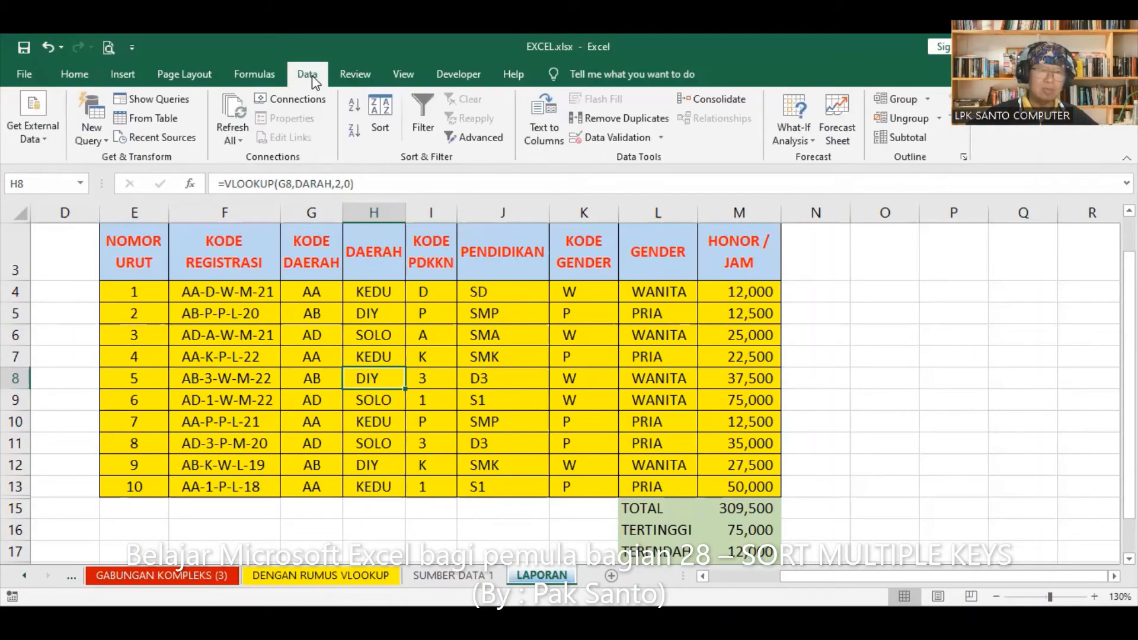
{"action": "left_click", "coordinate": [355, 106]}
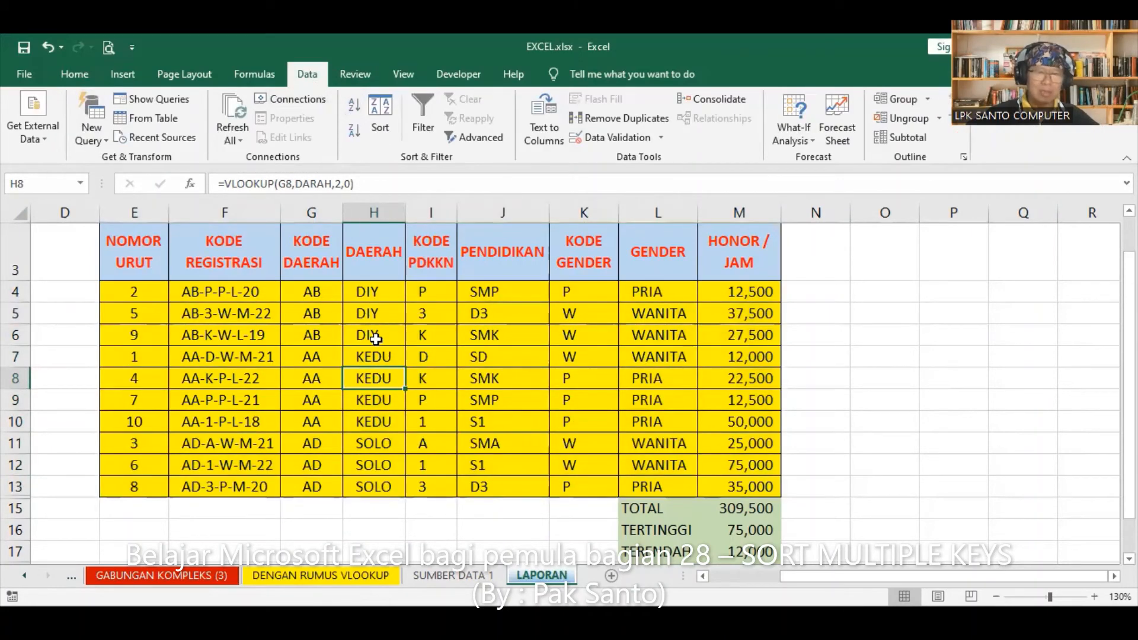
Examine the order of the PENDIDIKAN values within the DIY, KEDU and SOLO groups.
{"action": "left_click_drag", "start_coordinate": [356, 291], "coordinate": [487, 333]}
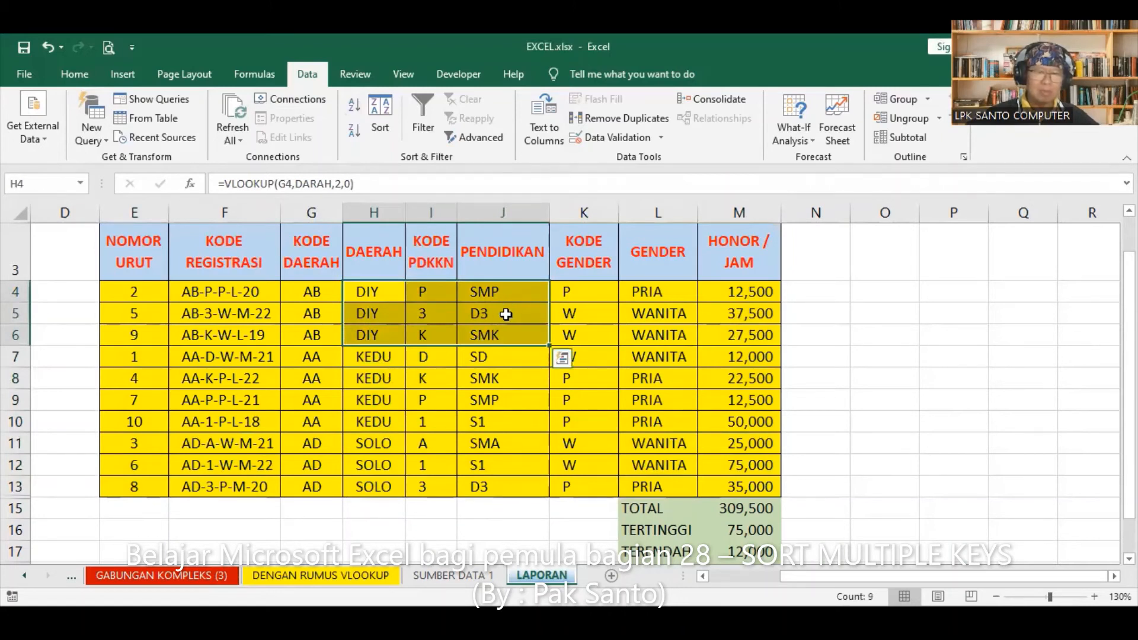
{"action": "left_click_drag", "start_coordinate": [380, 358], "coordinate": [491, 424]}
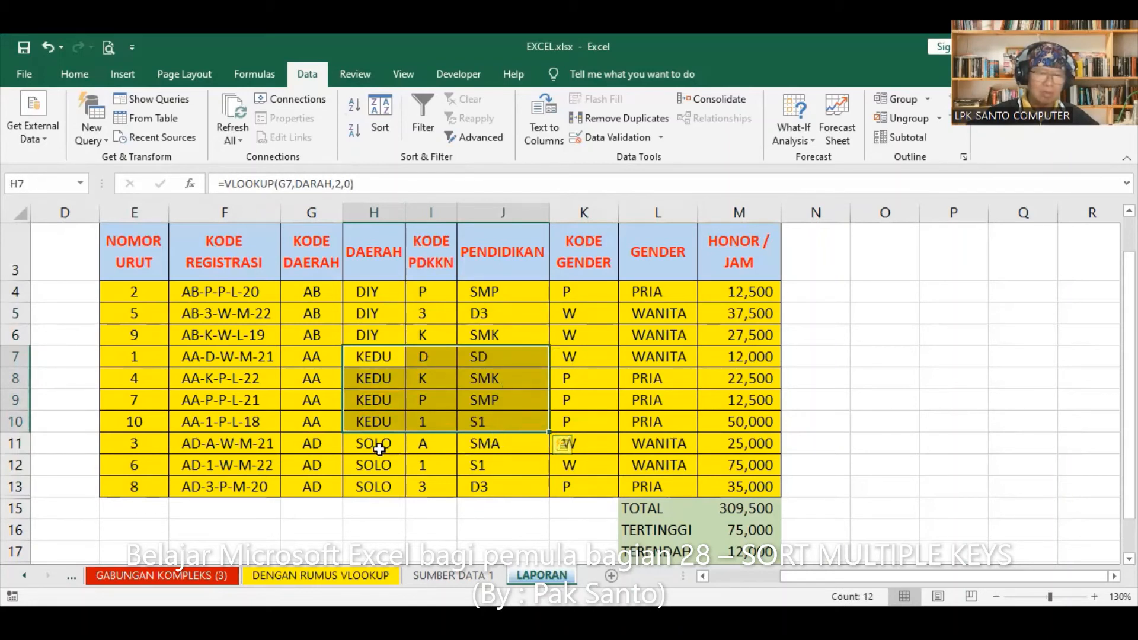
{"action": "left_click_drag", "start_coordinate": [379, 450], "coordinate": [499, 486]}
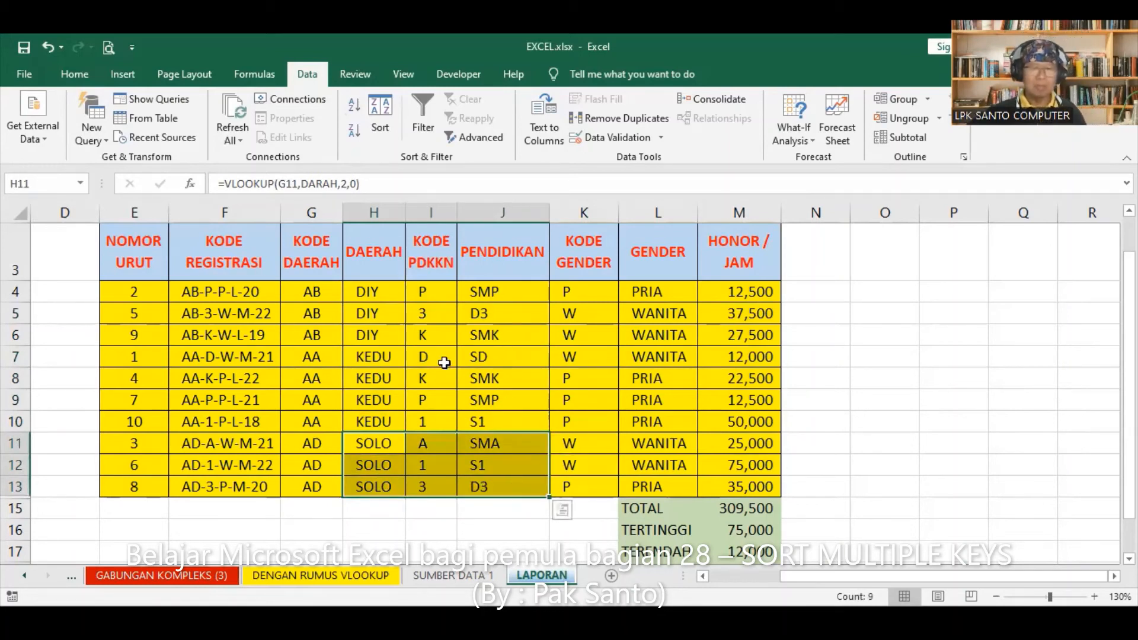
{"action": "left_click", "coordinate": [374, 370]}
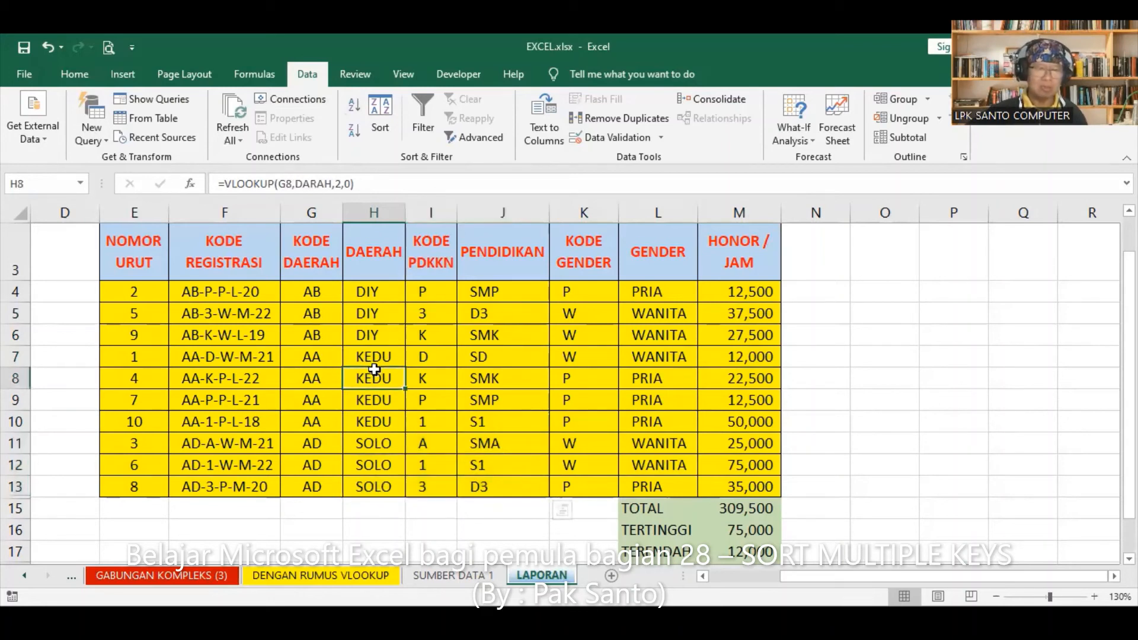